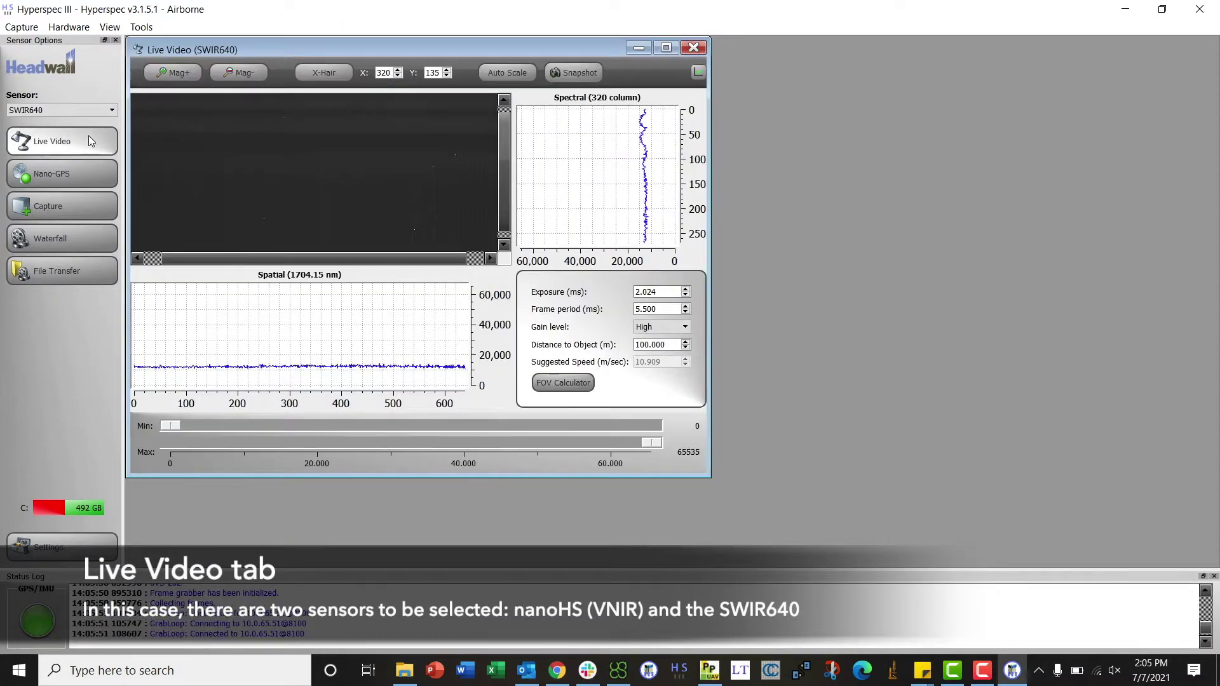
Select the nanoHS sensor and arrange its live view beside the SWIR640 live view.
click(66, 112)
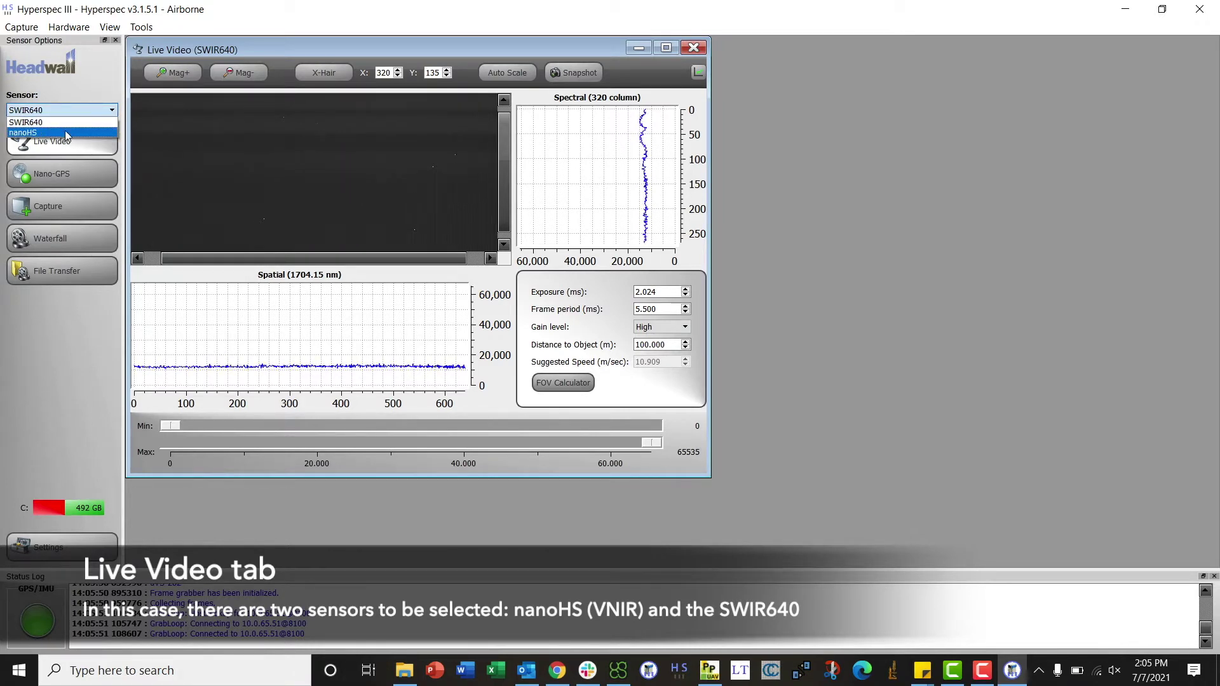
click(65, 131)
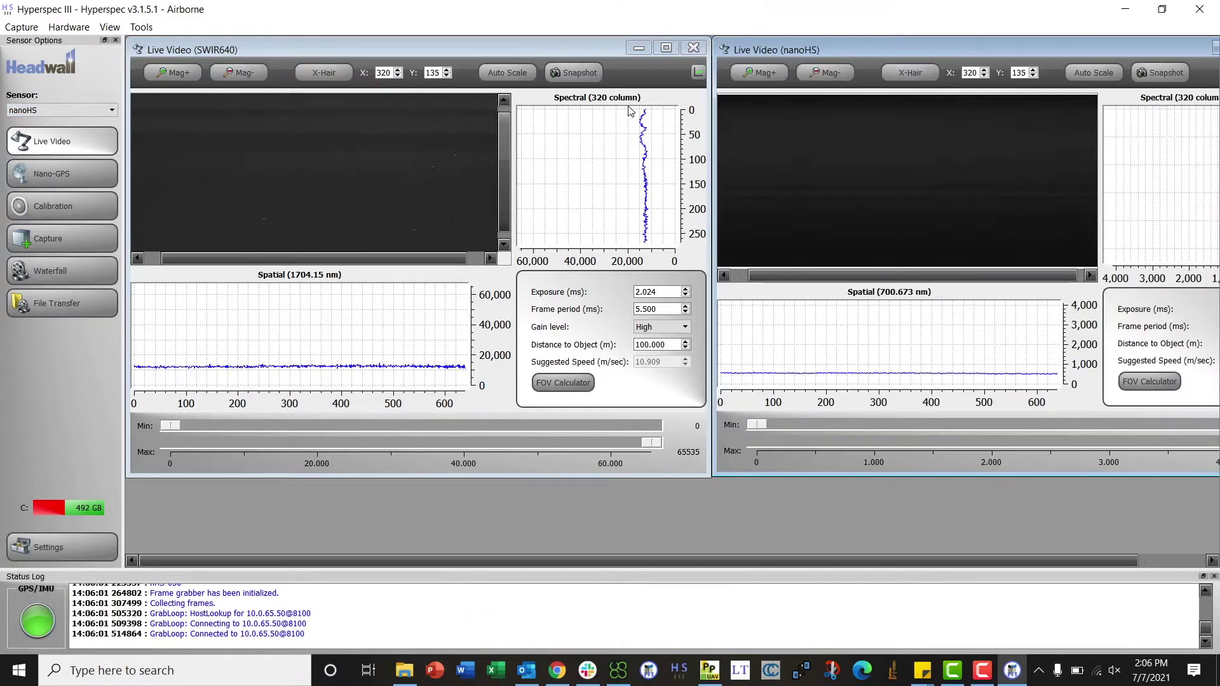
drag(566, 44, 532, 44)
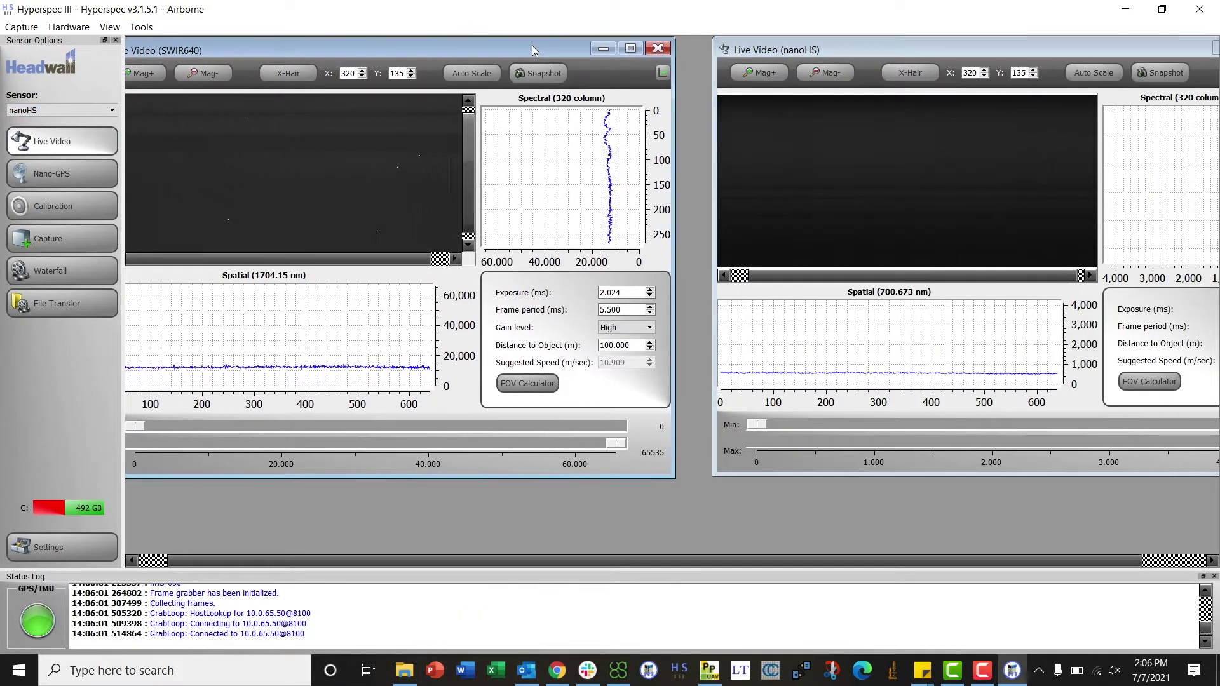
drag(817, 47, 759, 47)
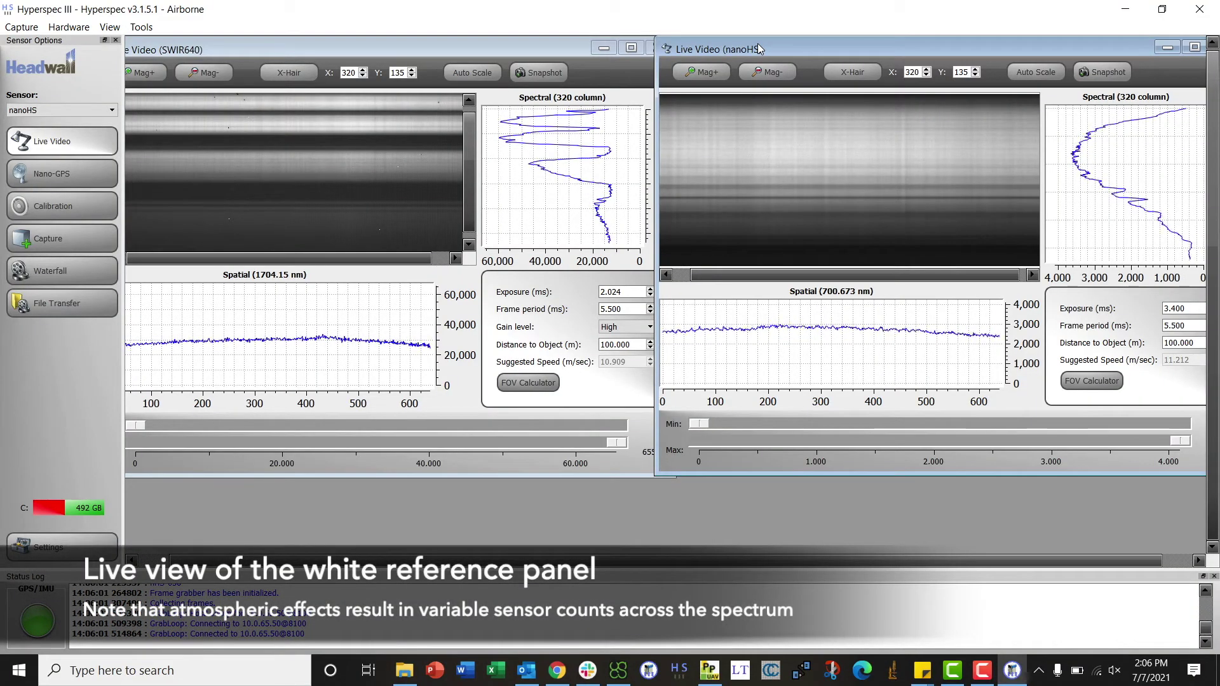
Enable crosshairs on the SWIR640 and nanoHS live images and place each on a bright area.
click(277, 73)
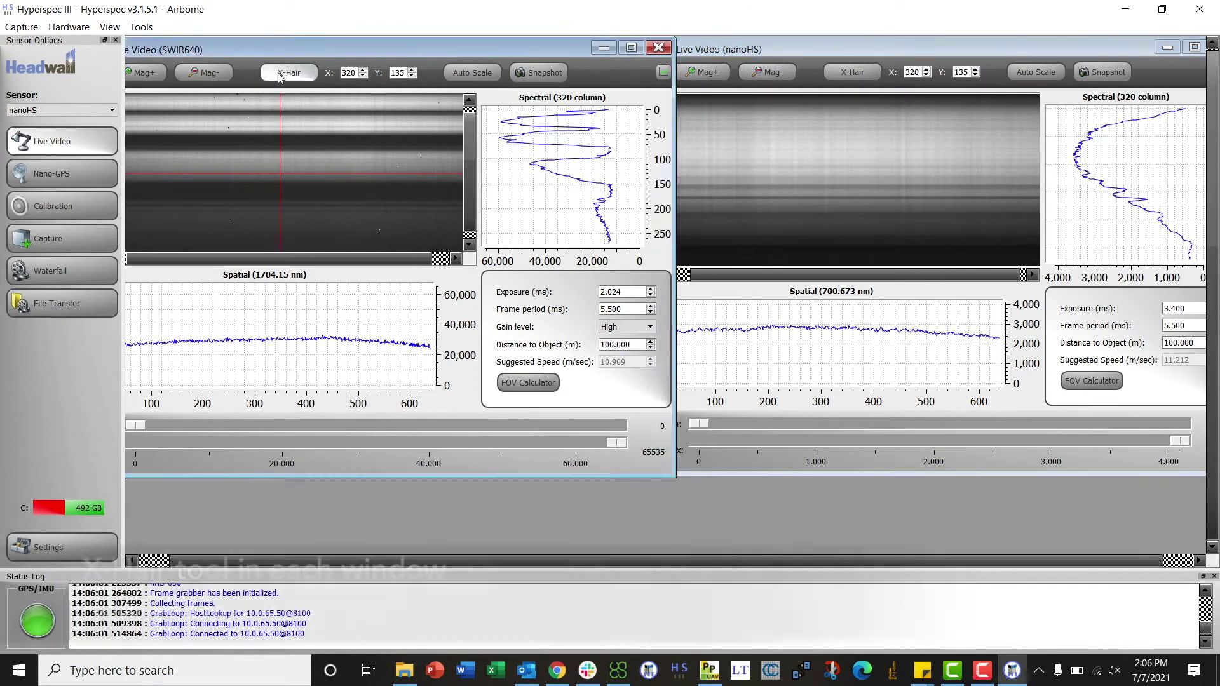
click(852, 72)
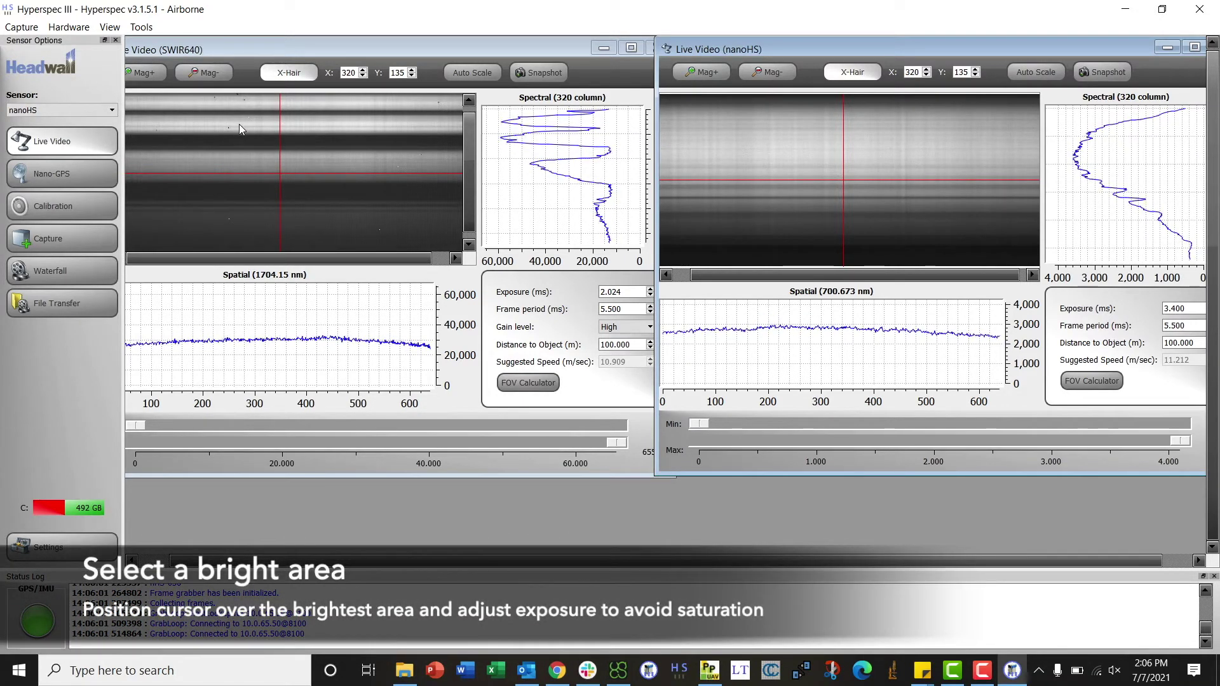
click(239, 124)
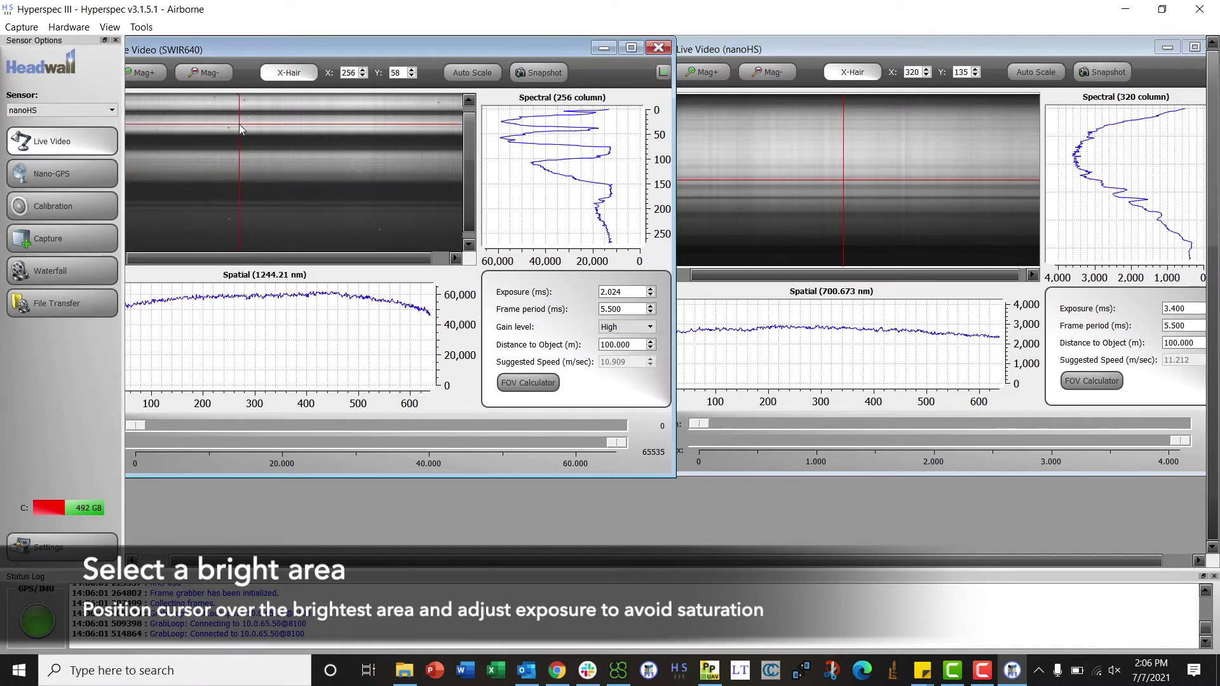
click(829, 133)
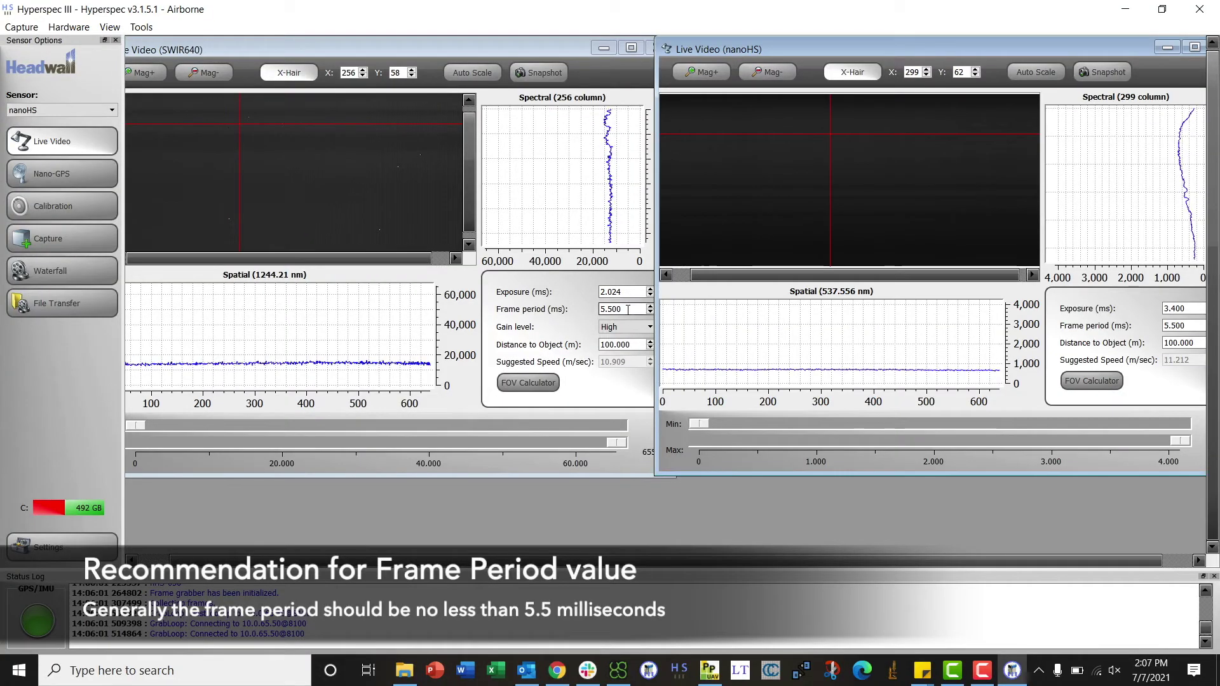
Change Distance to Object to 60 m in both the nanoHS and SWIR640 live views.
click(627, 310)
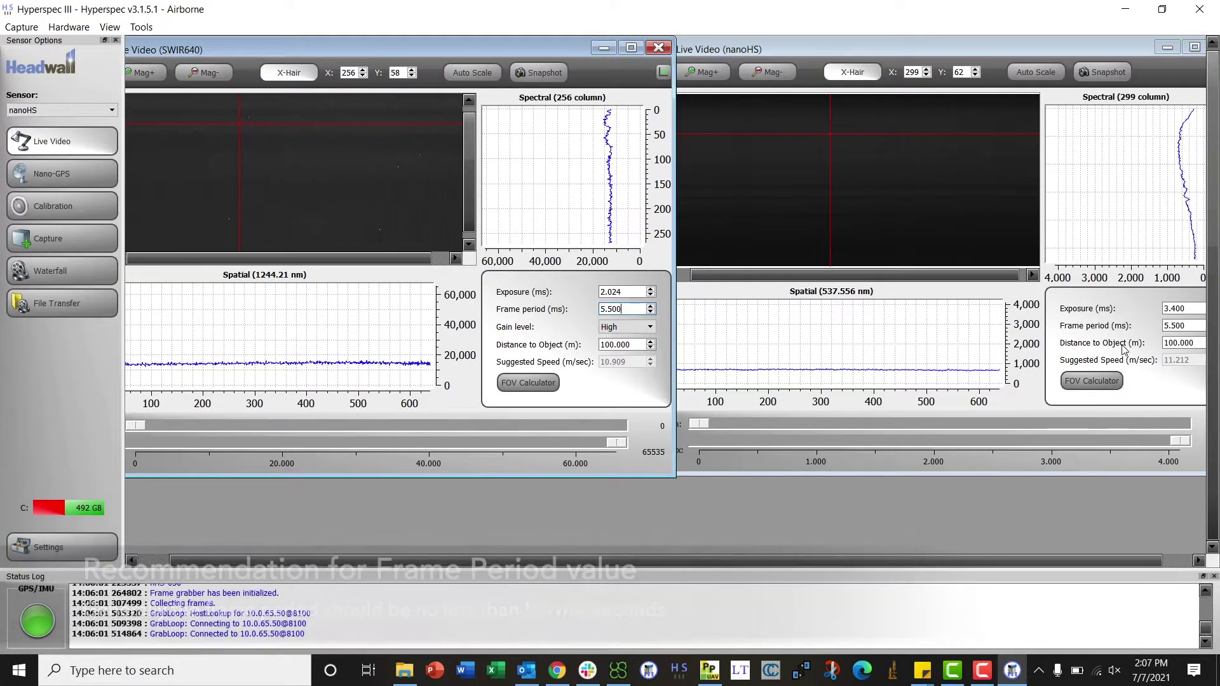
click(1172, 343)
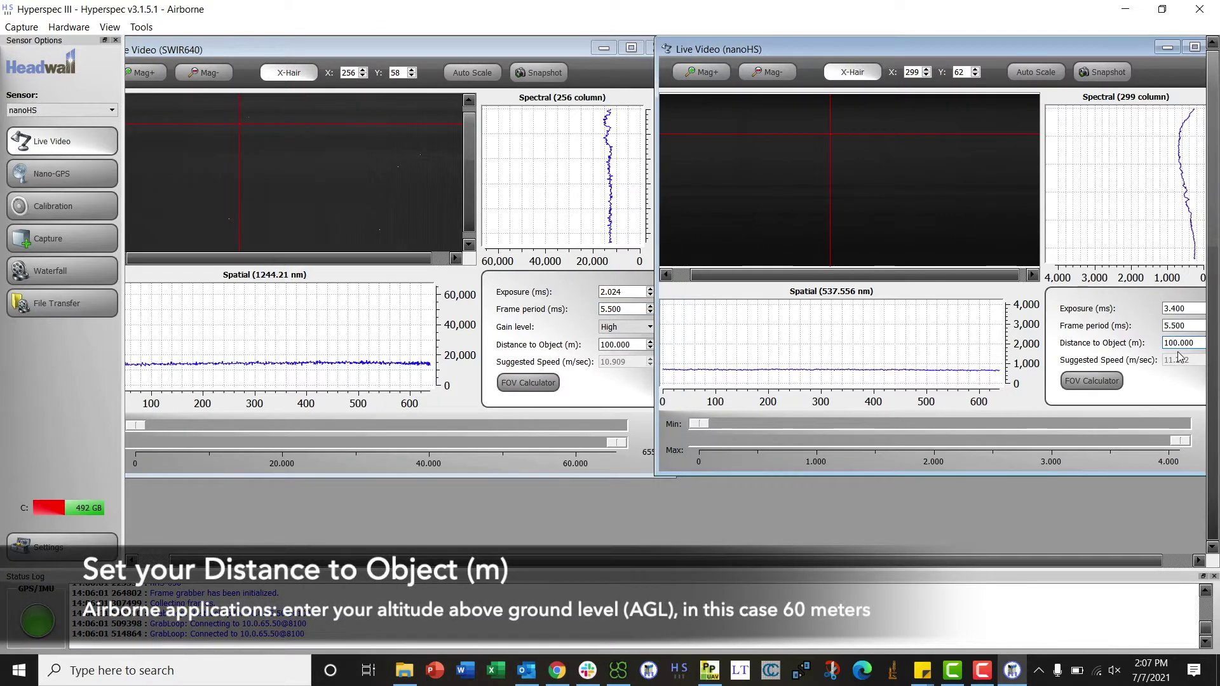
key(Delete)
key(Delete)
text(6)
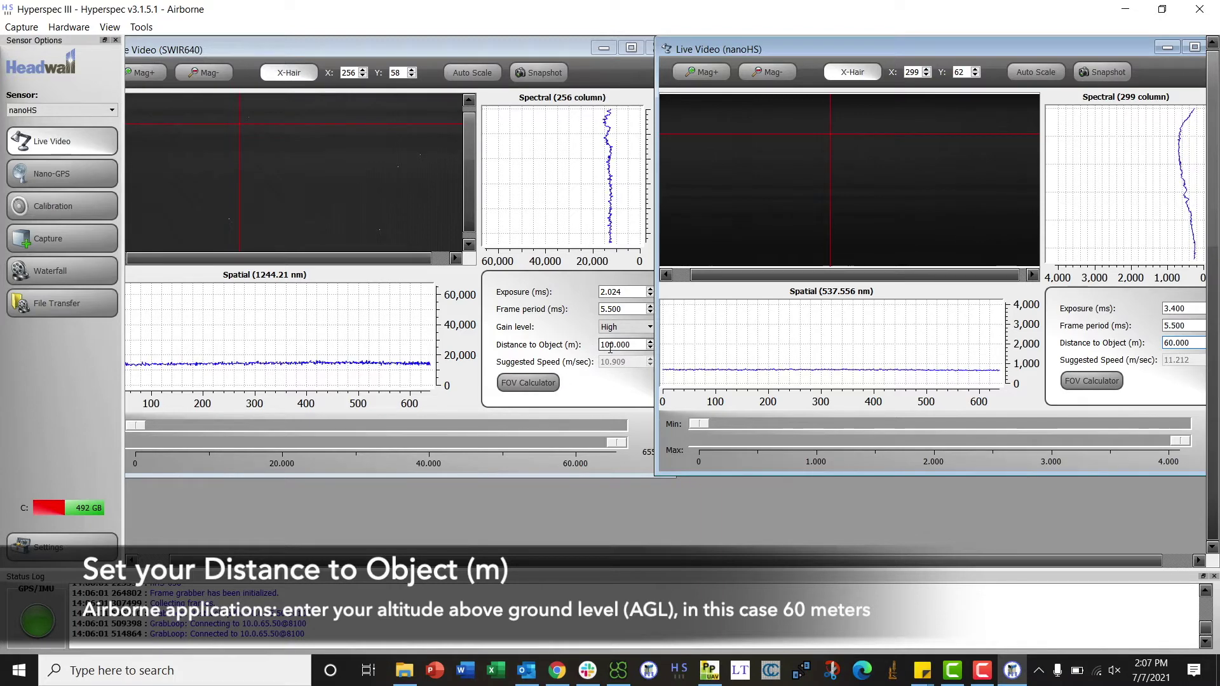
click(610, 346)
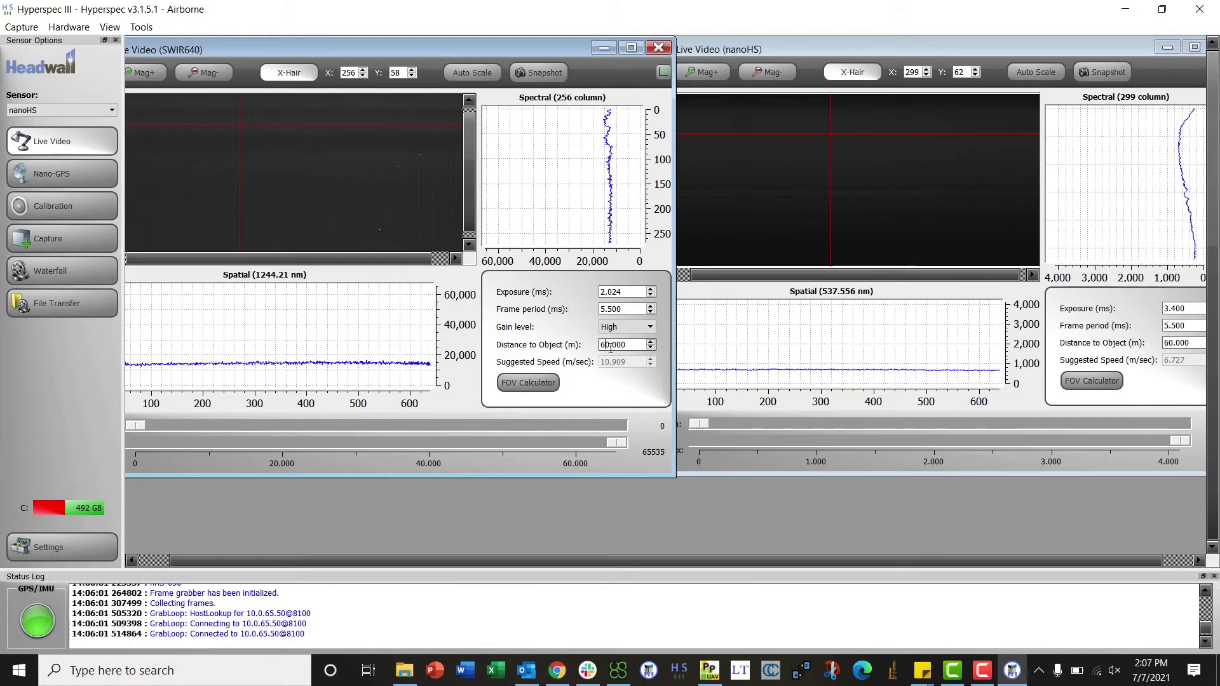
key(Return)
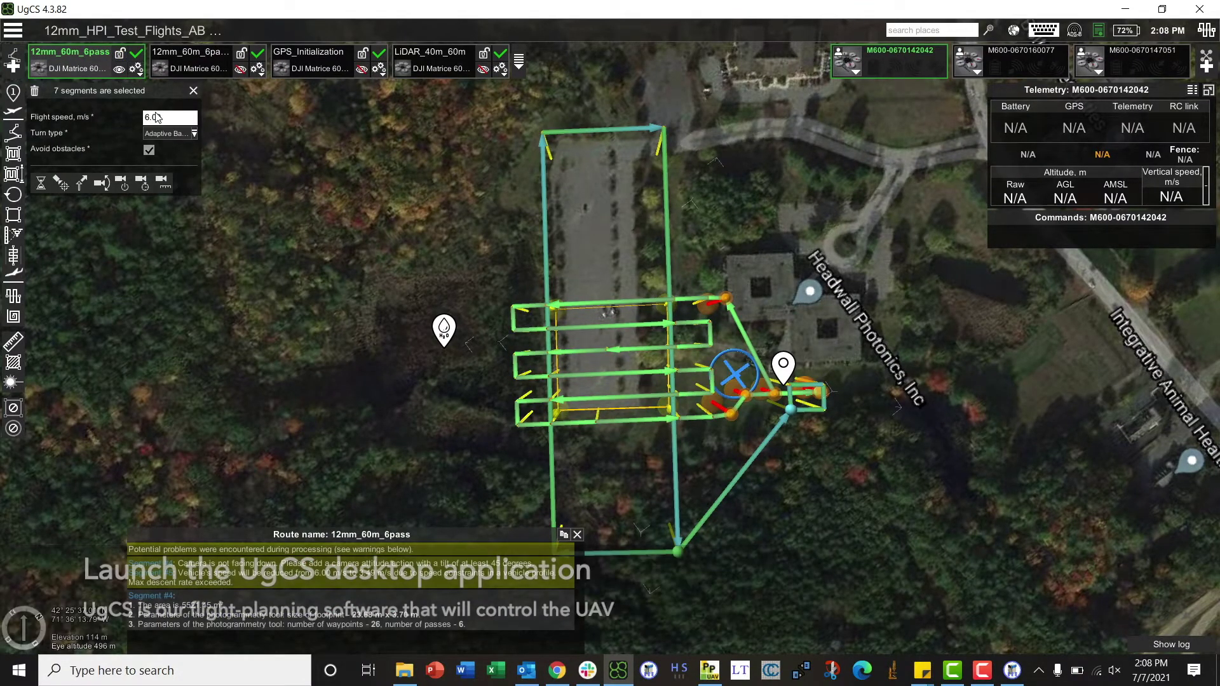
Apply a 6 m/s flight speed to route 12mm_60m_6pass and upload it to the drone.
key(Return)
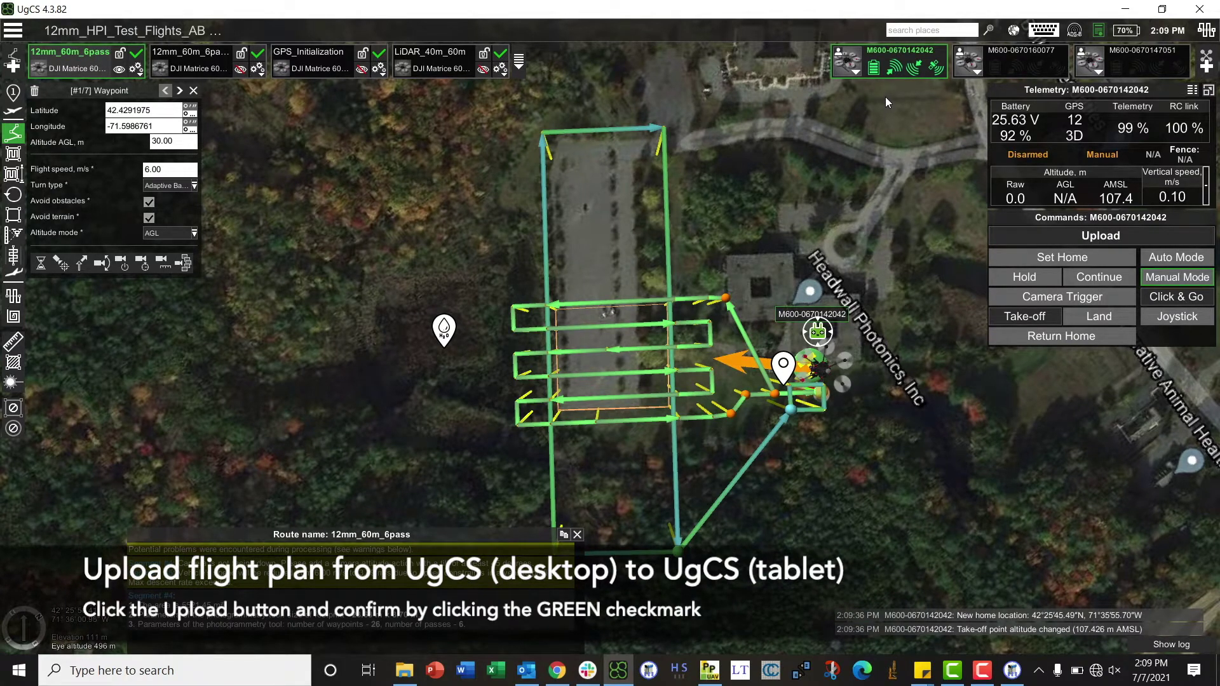
click(1084, 235)
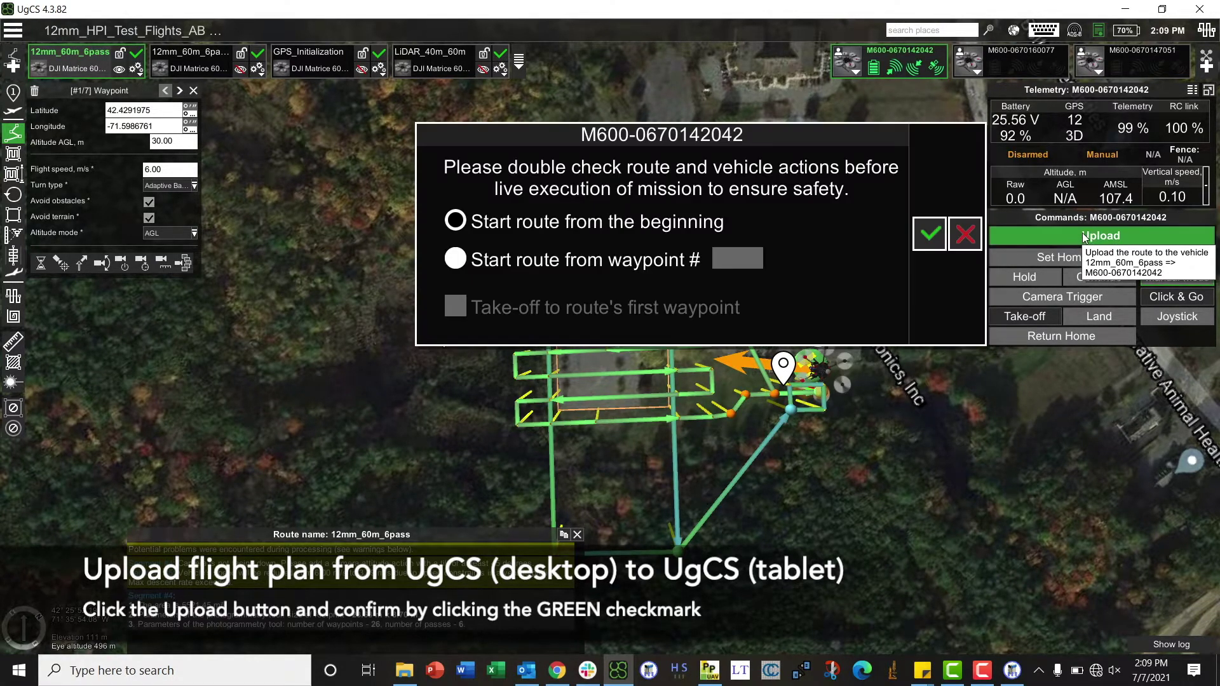
click(929, 233)
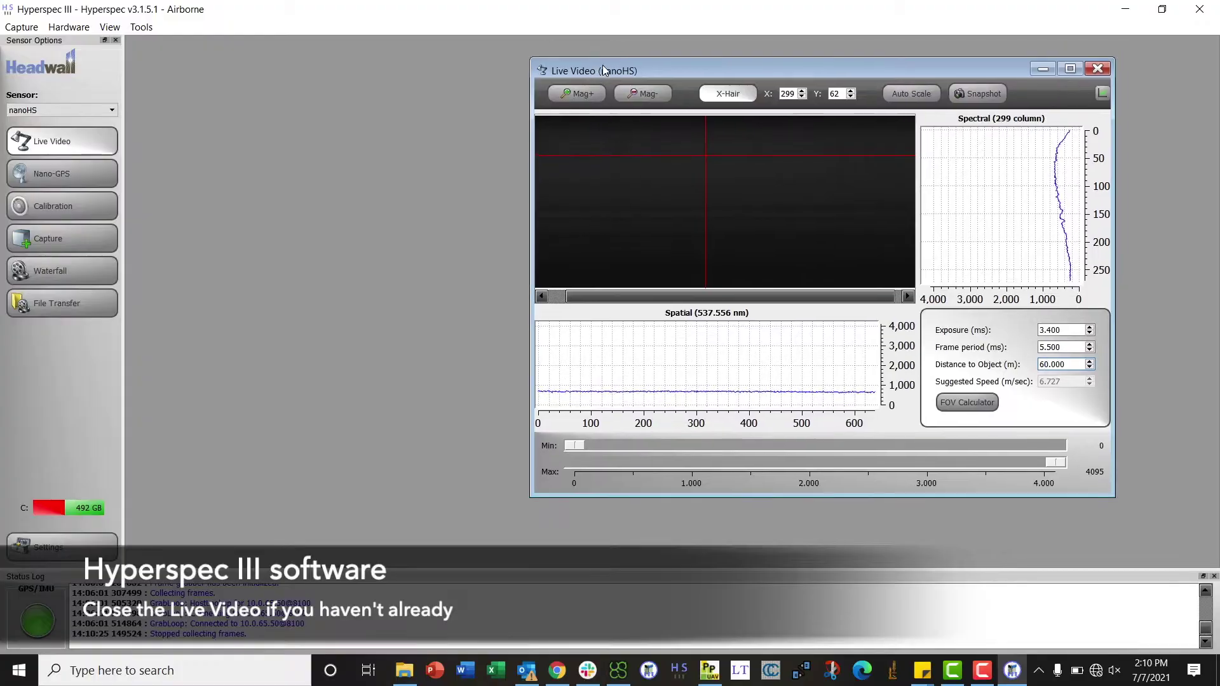
Close the nanoHS live video and open Nano-GPS readouts for nanoHS and SWIR640 side by side.
click(1101, 67)
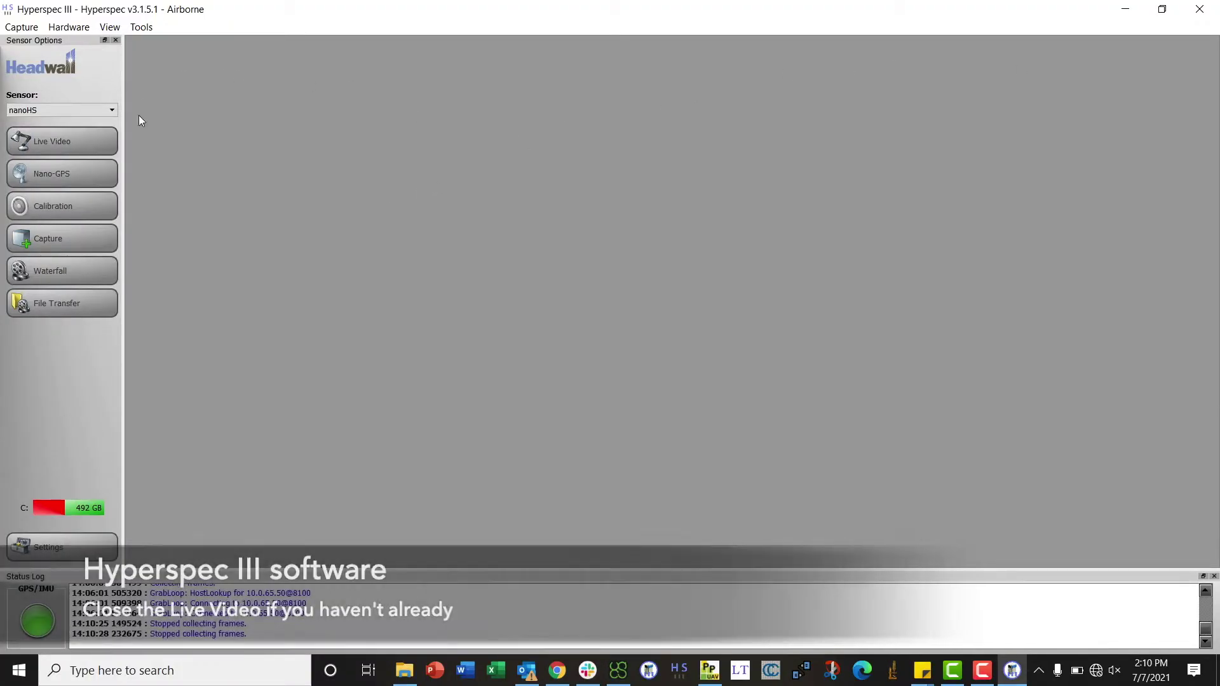
click(90, 177)
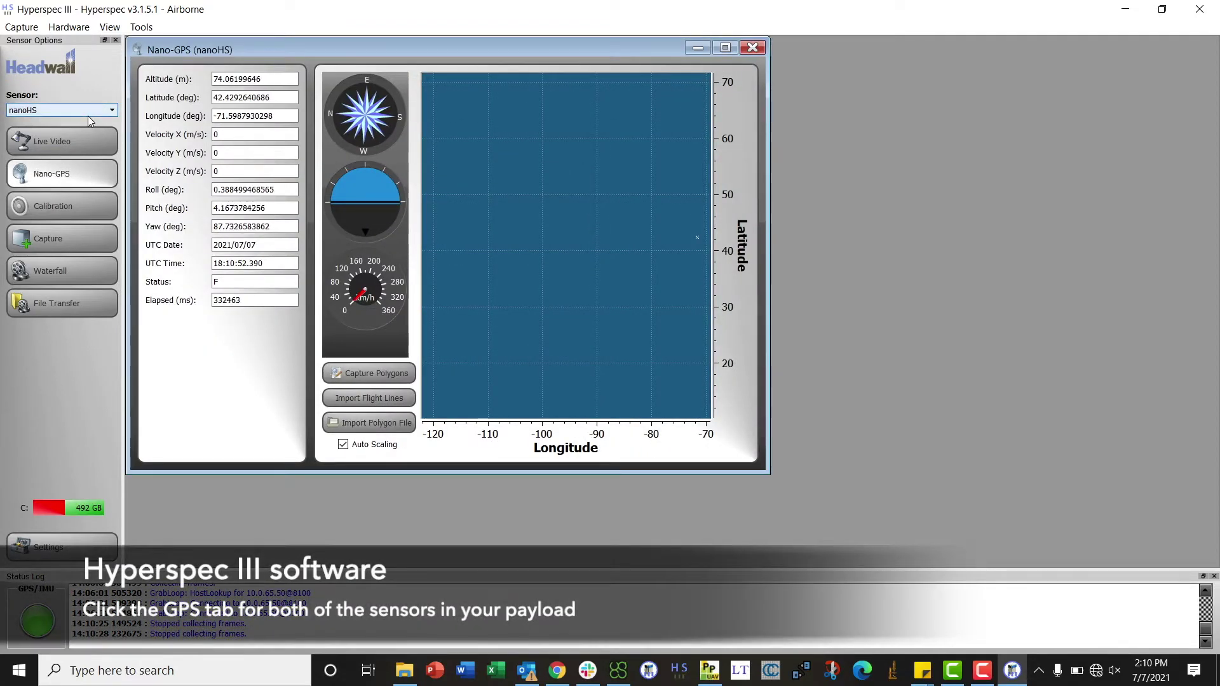
click(87, 114)
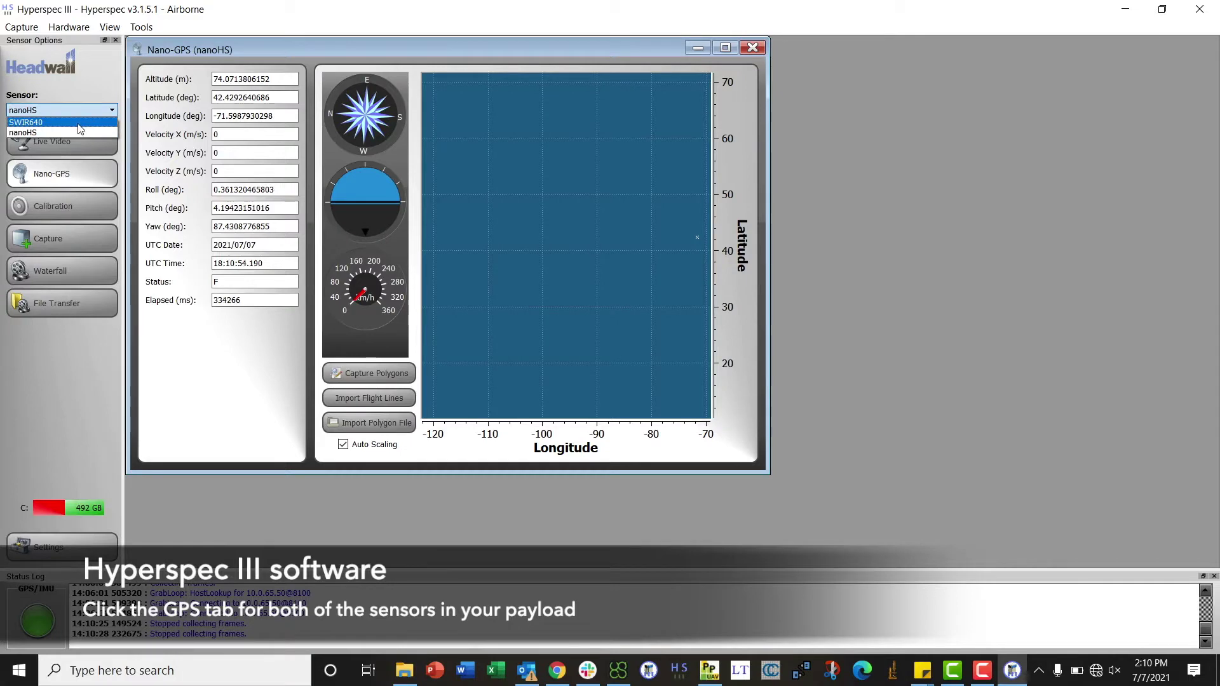
click(75, 123)
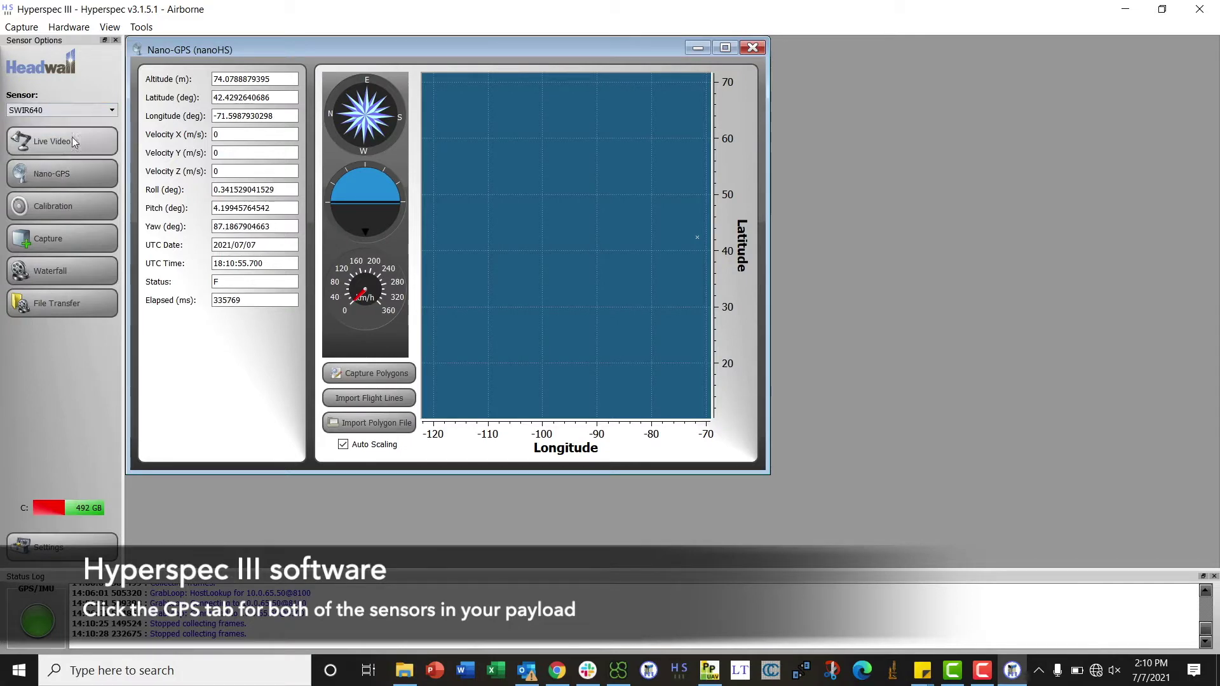
click(51, 173)
drag(780, 140, 777, 53)
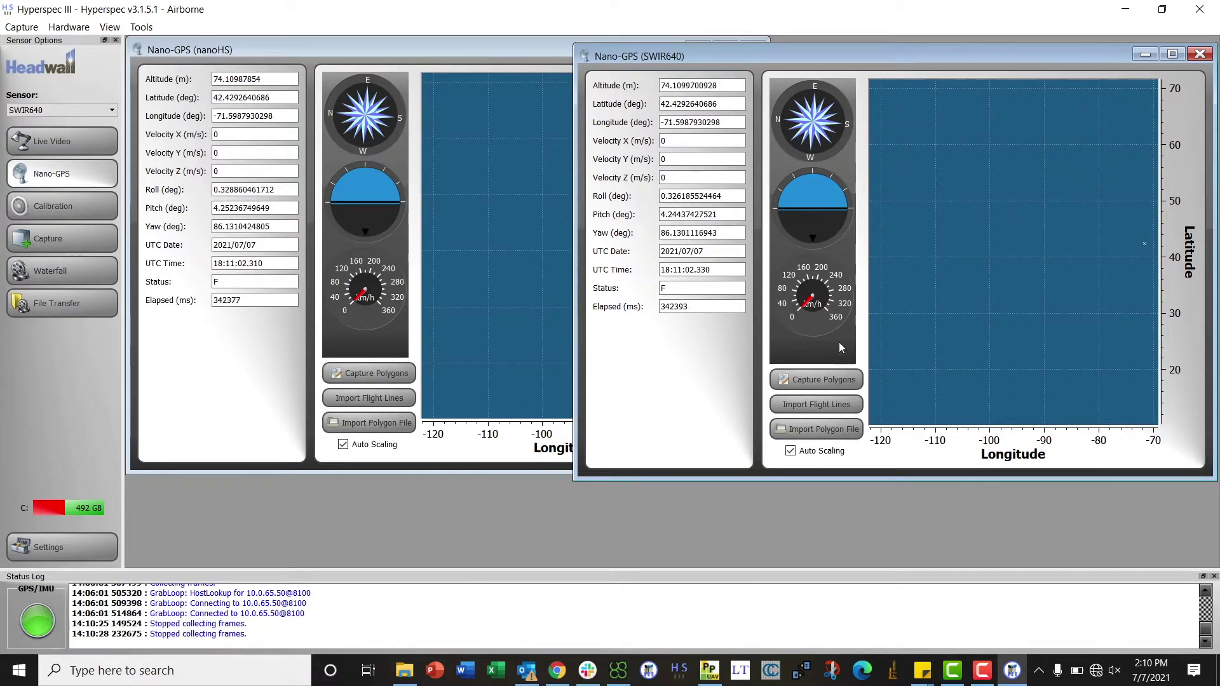
Import the mission KML polygon into both GPS maps, then close the nanoHS GPS window.
click(838, 432)
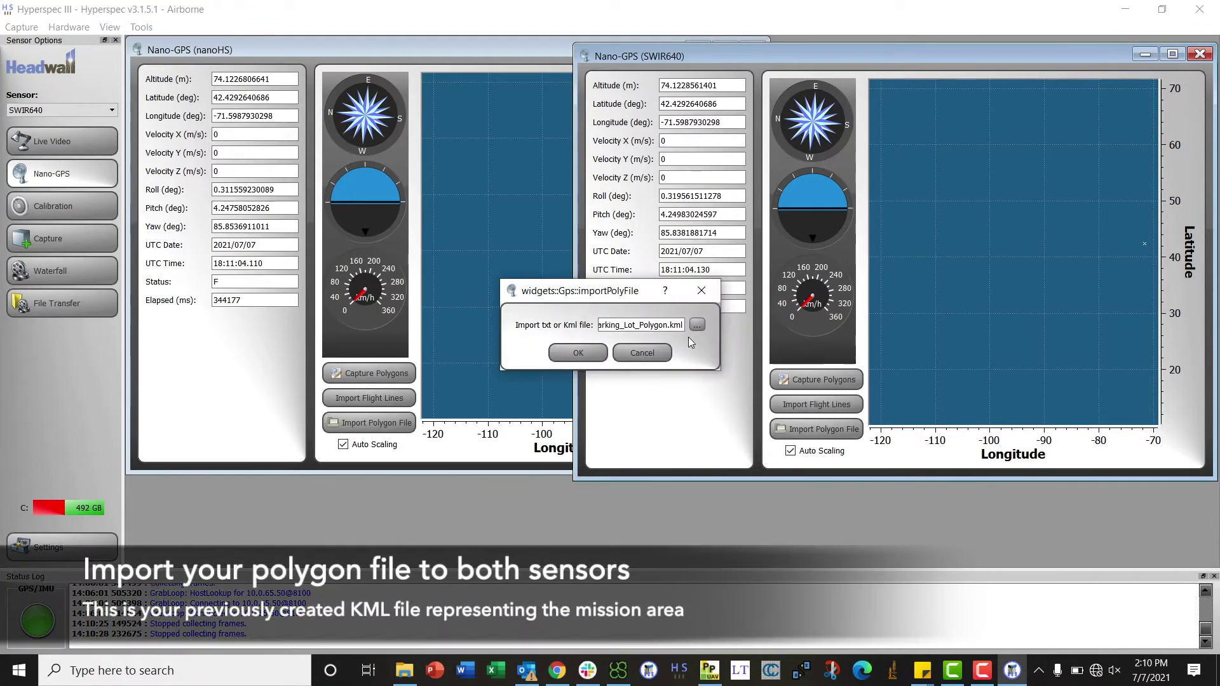
click(578, 352)
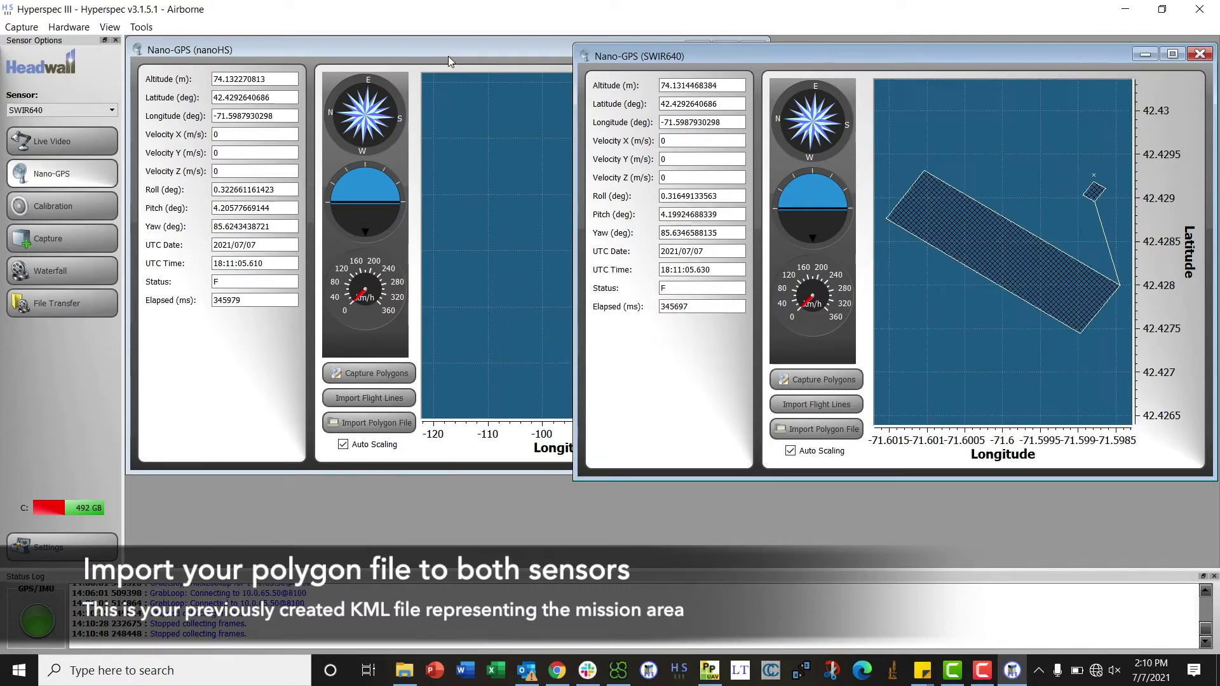
click(420, 331)
click(397, 420)
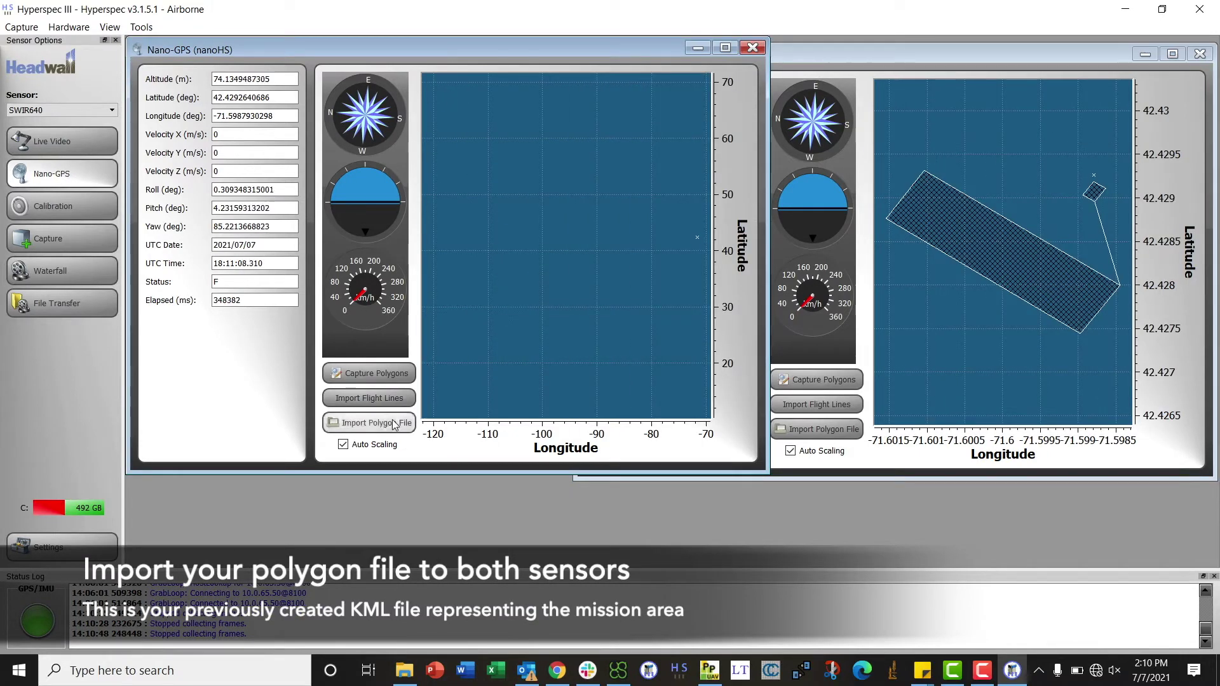
click(576, 351)
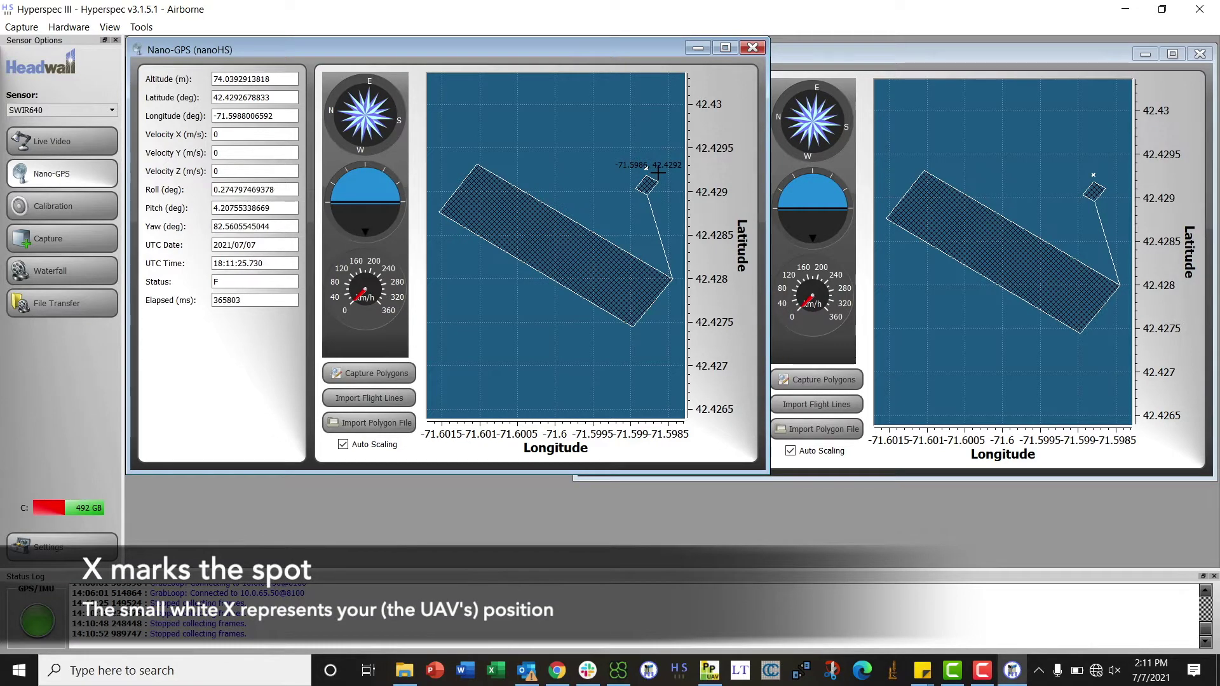
click(755, 49)
Close the SWIR640 GPS window and enter folder prefix Test in the Capture settings.
drag(819, 57, 667, 57)
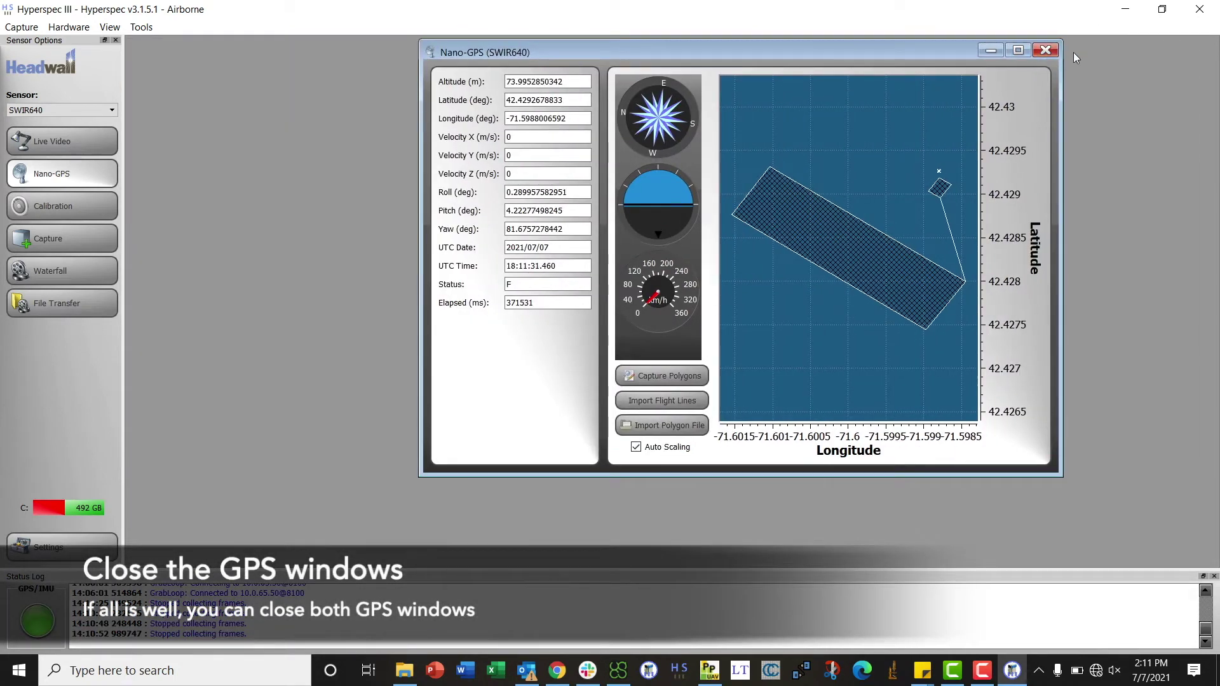
click(1047, 54)
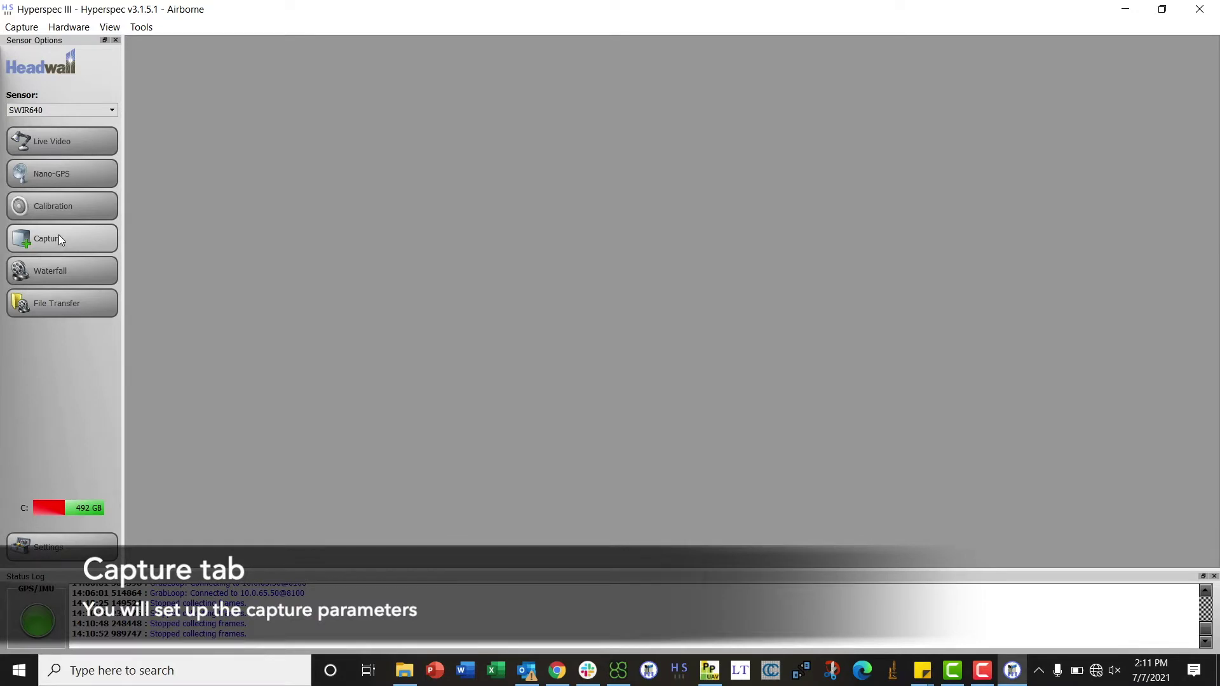
click(58, 235)
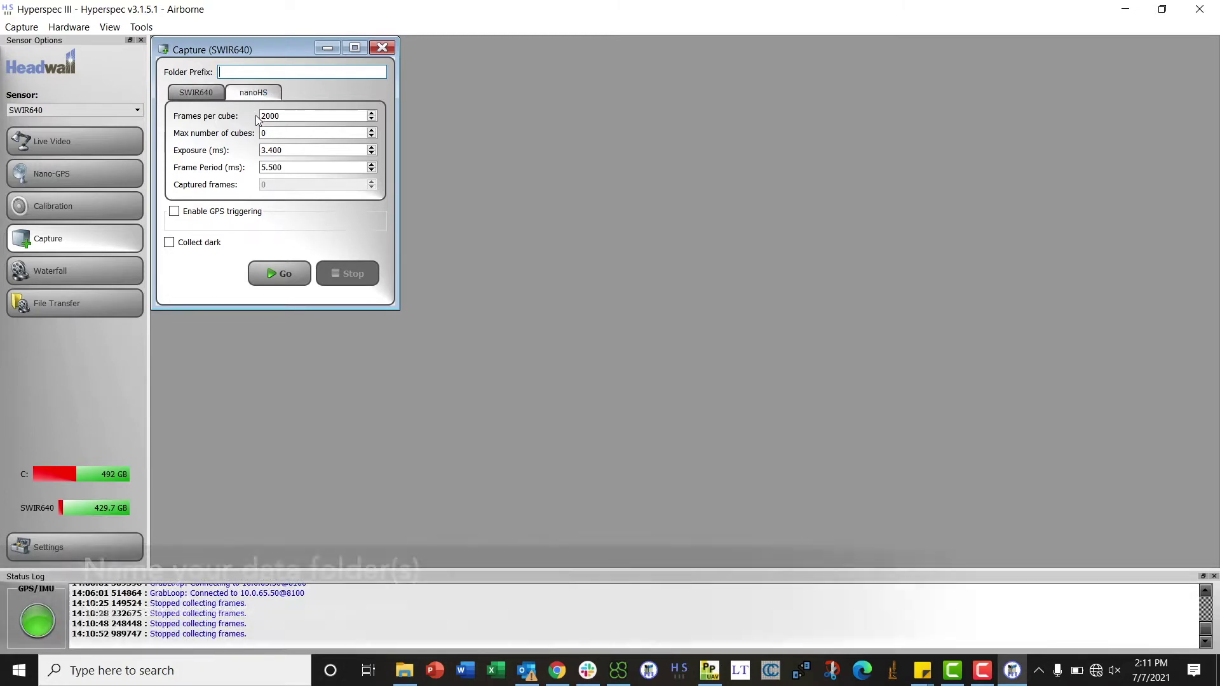
click(233, 76)
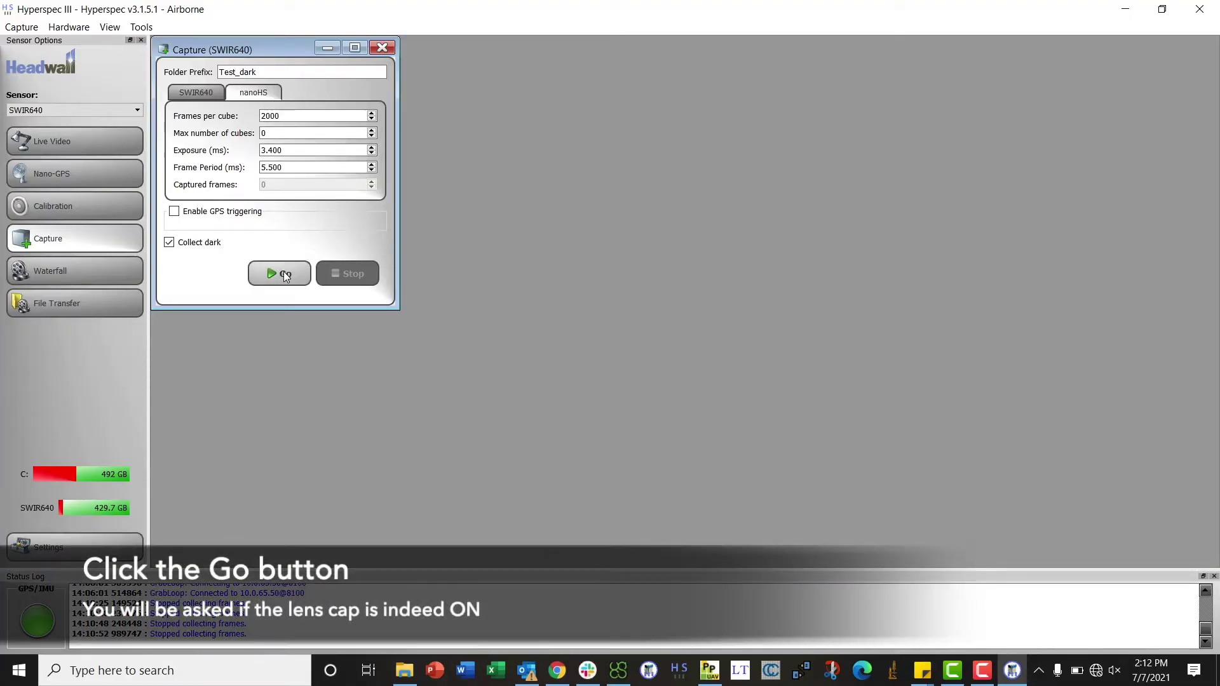
Capture dark frames into the Test_dark folders, confirming the lens cap is on.
click(283, 274)
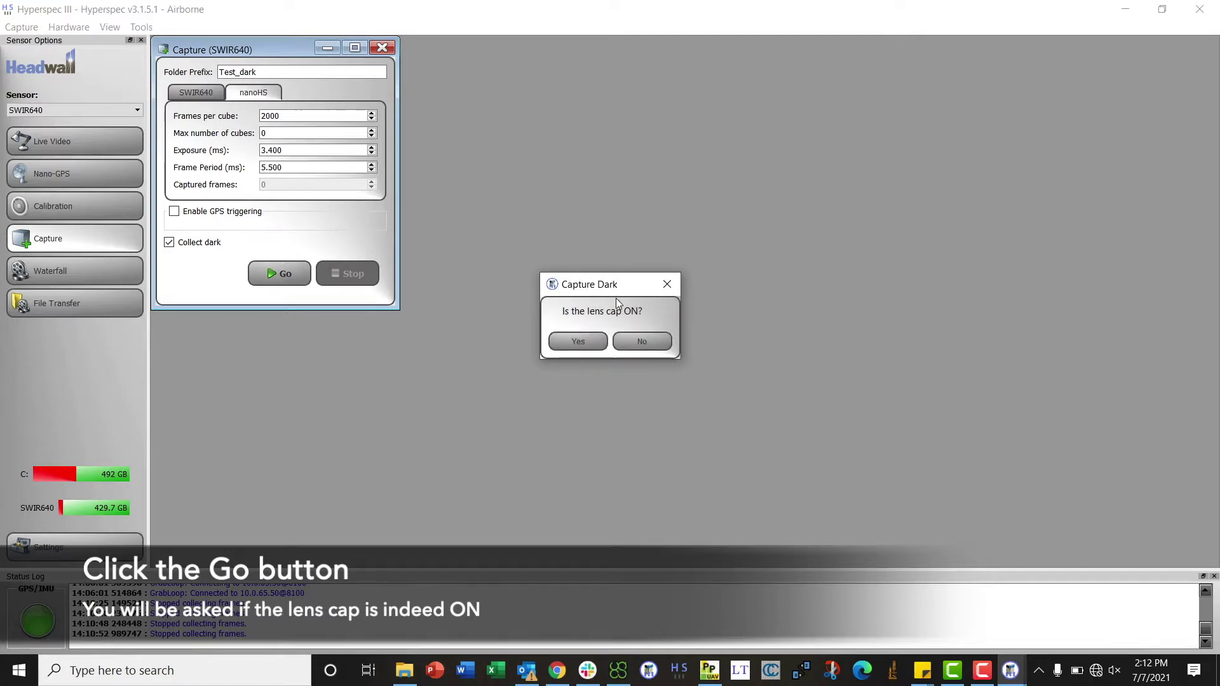
click(588, 343)
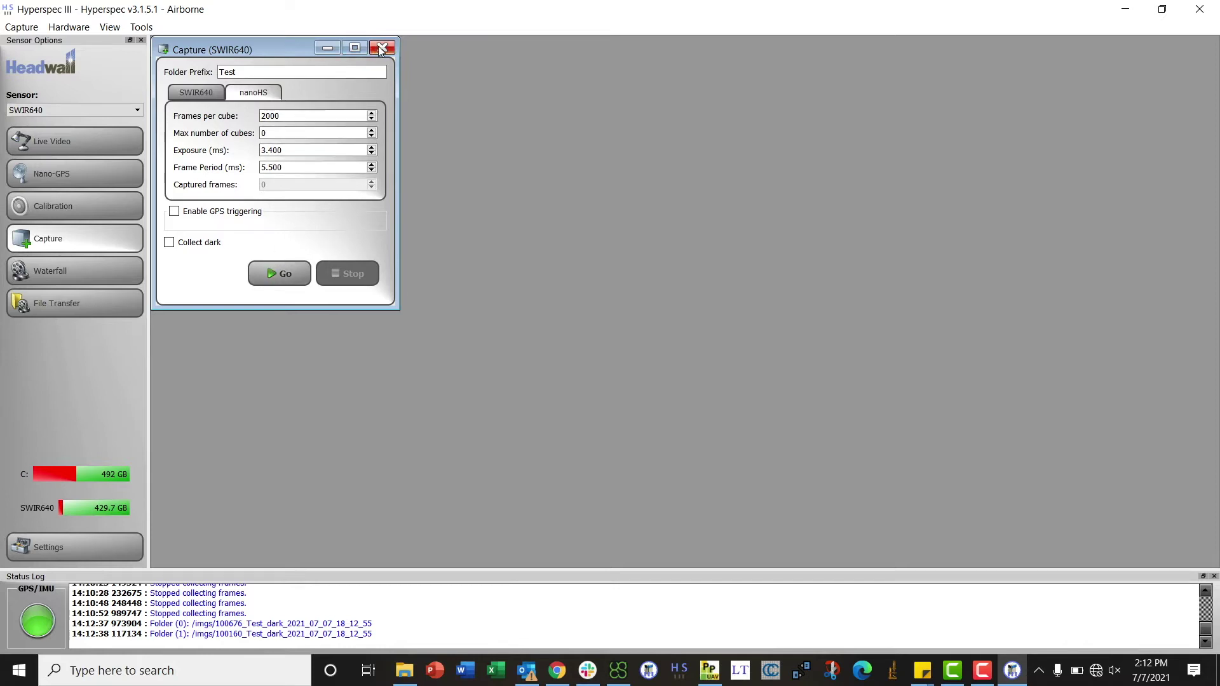
Enable GPS triggering and start the Test capture, confirming the lens cap is off.
click(173, 211)
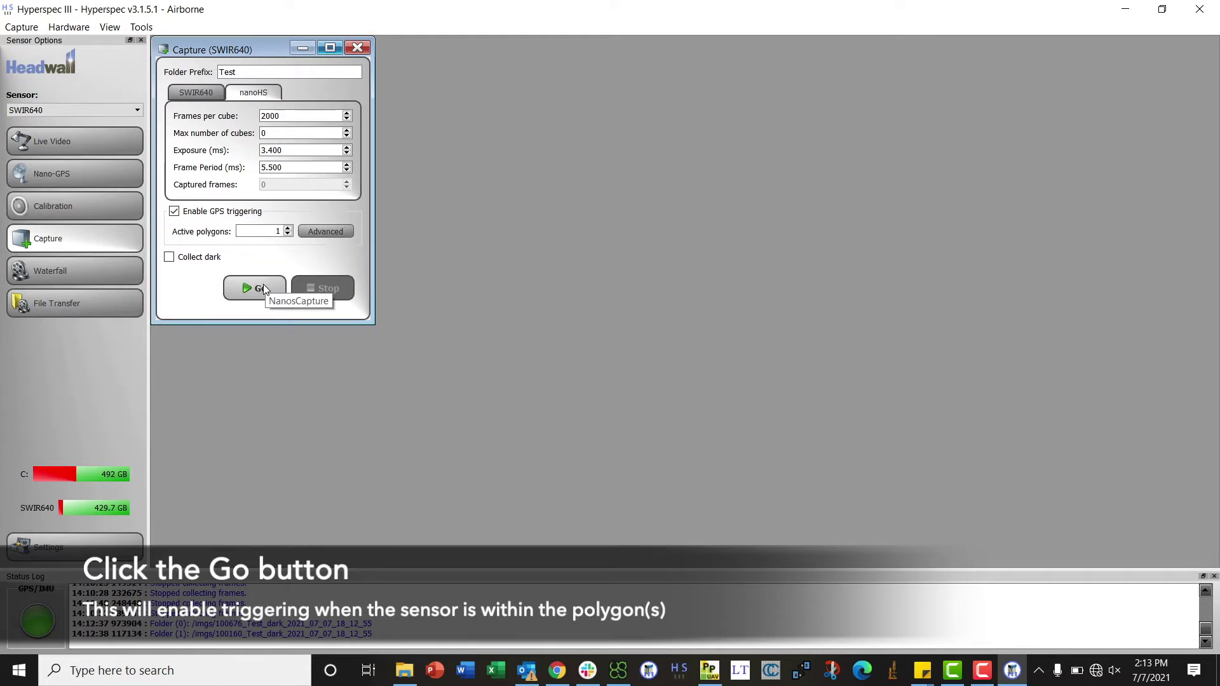
click(263, 284)
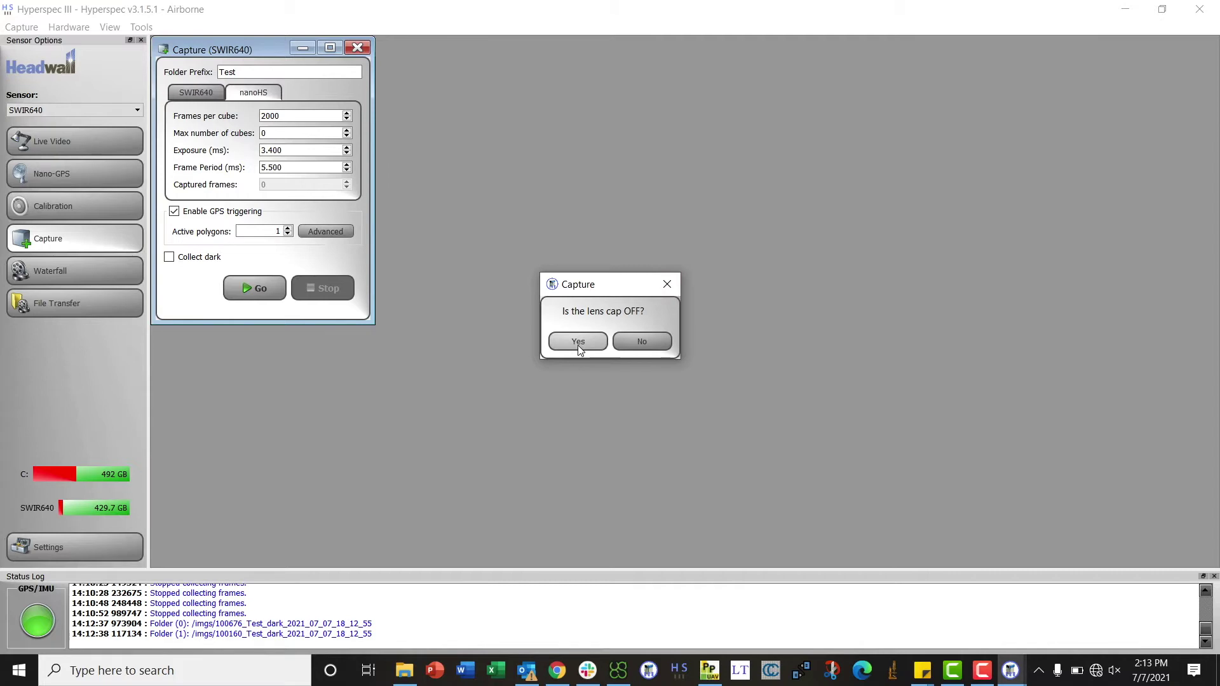
click(579, 343)
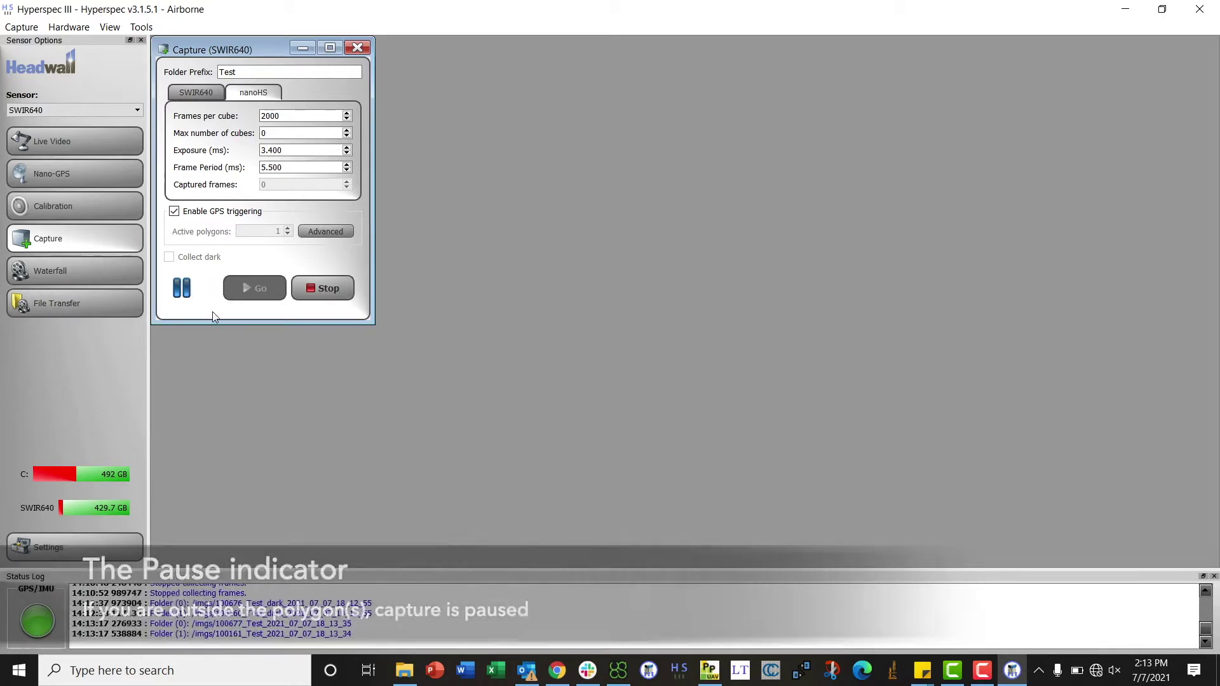
Exit Hyperspec III, ending the GPS-triggered capture session.
click(1201, 9)
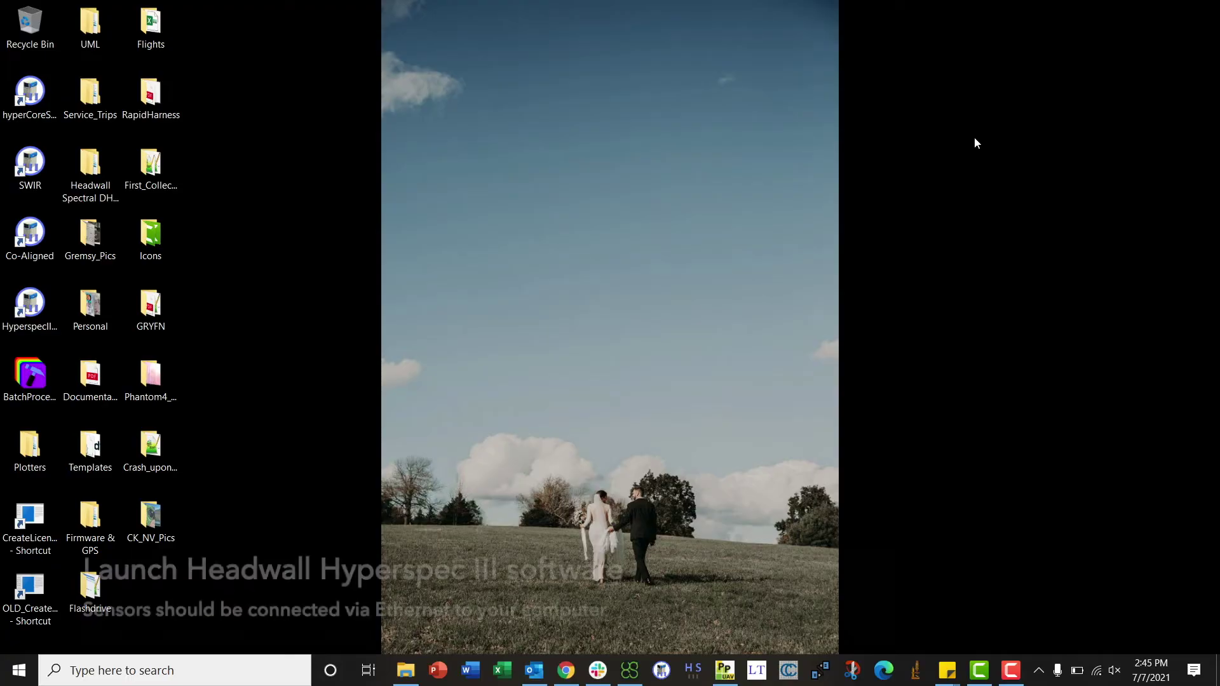
Launch Hyperspec III from its desktop shortcut.
click(20, 318)
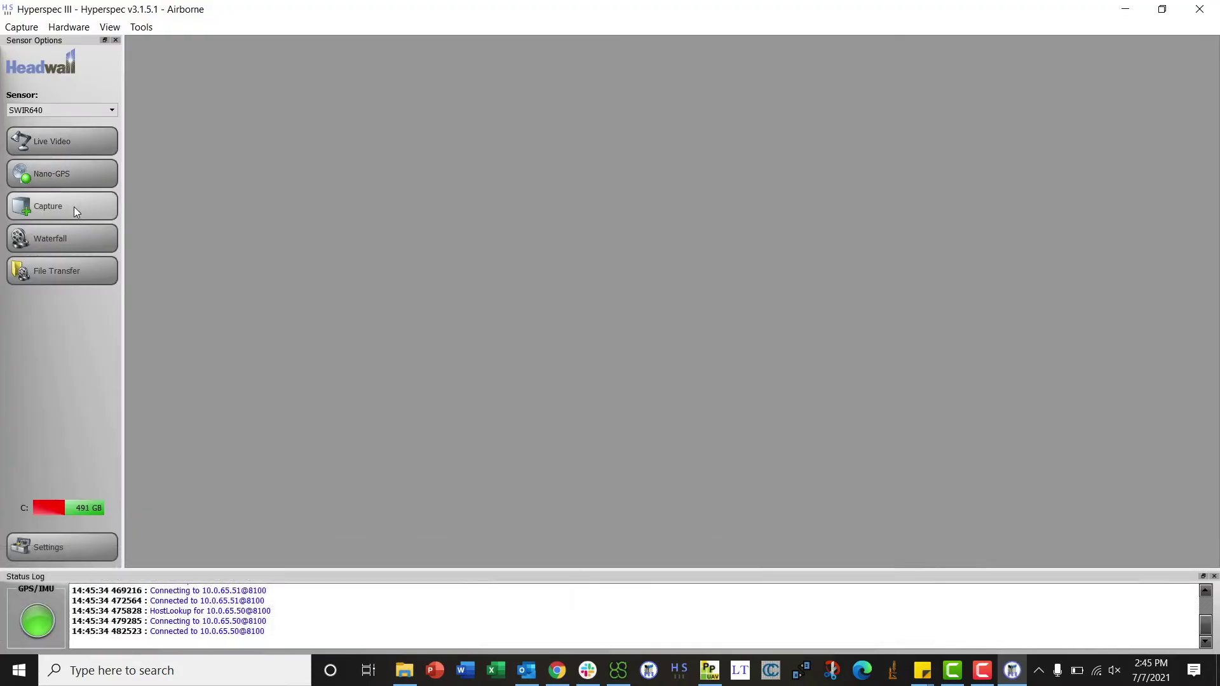
Stop the SWIR640 capture at 4564 frames, check the nanoHS frame count, then close Capture.
click(74, 207)
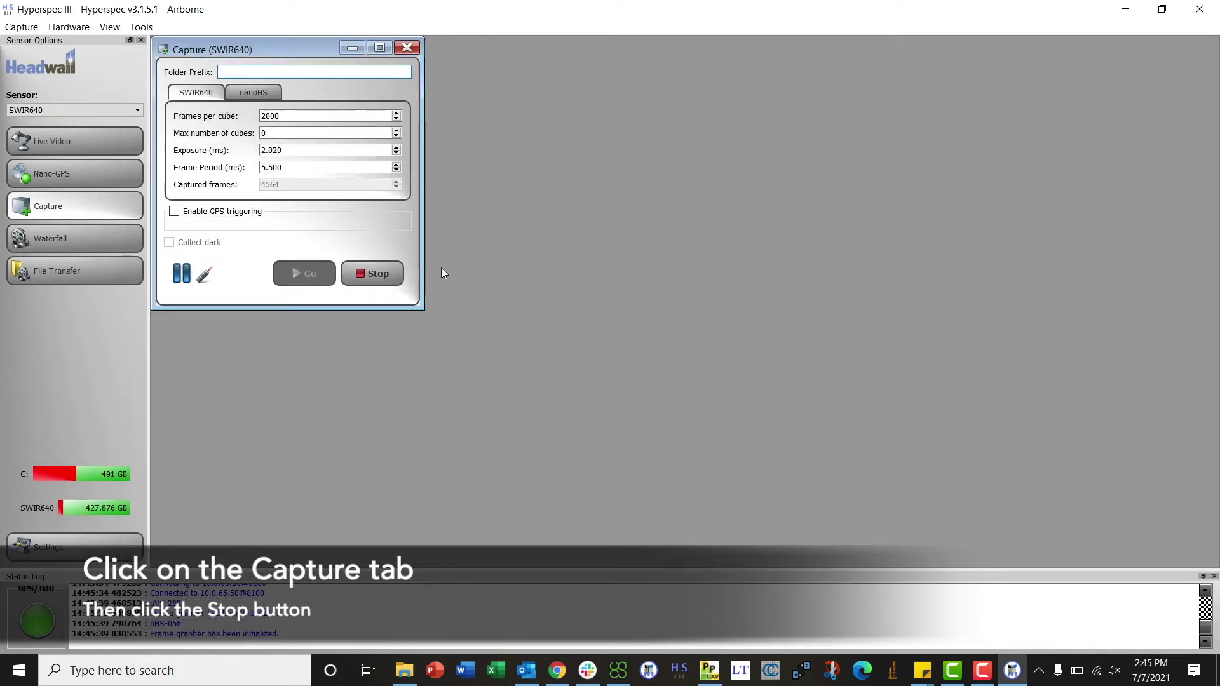
click(386, 273)
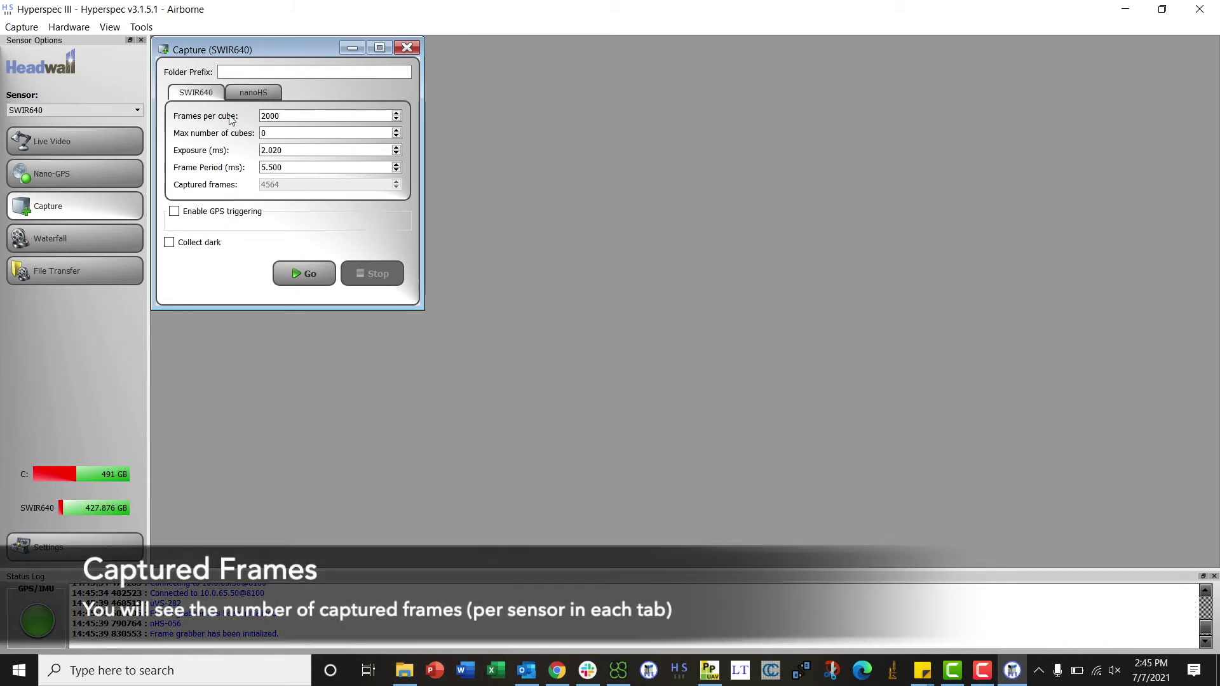
click(257, 93)
click(188, 97)
click(406, 47)
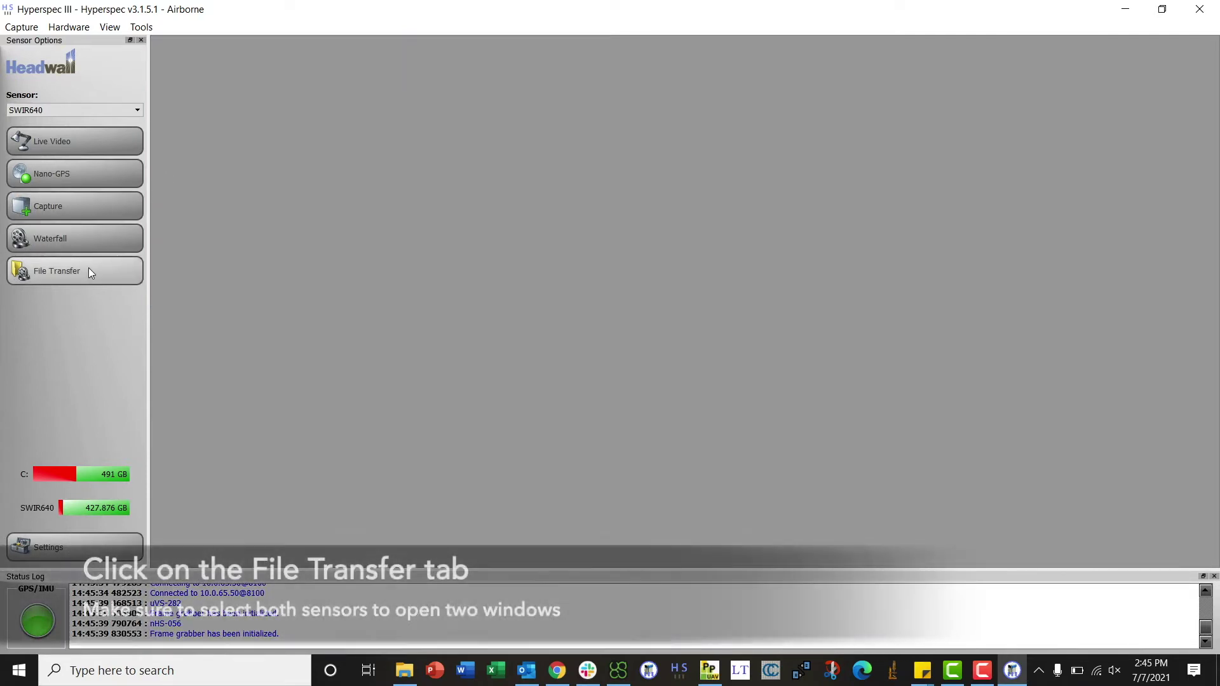
Open File Transfer windows for both the SWIR640 and nanoHS sensors.
click(88, 269)
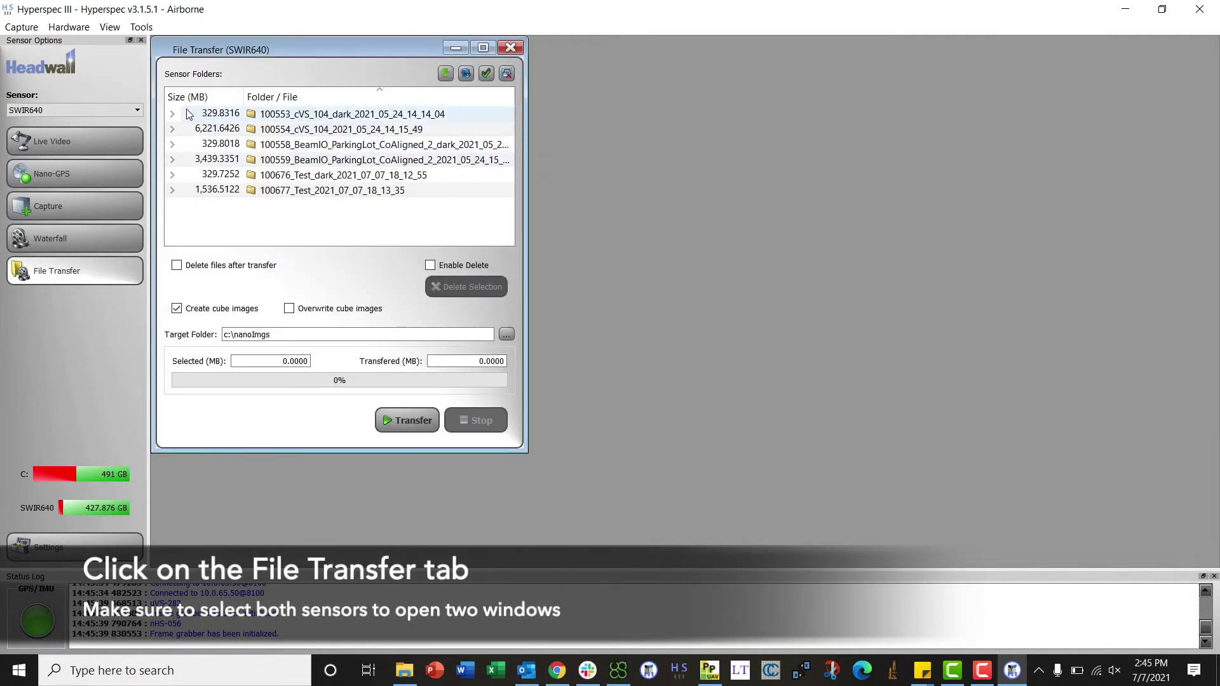
click(100, 113)
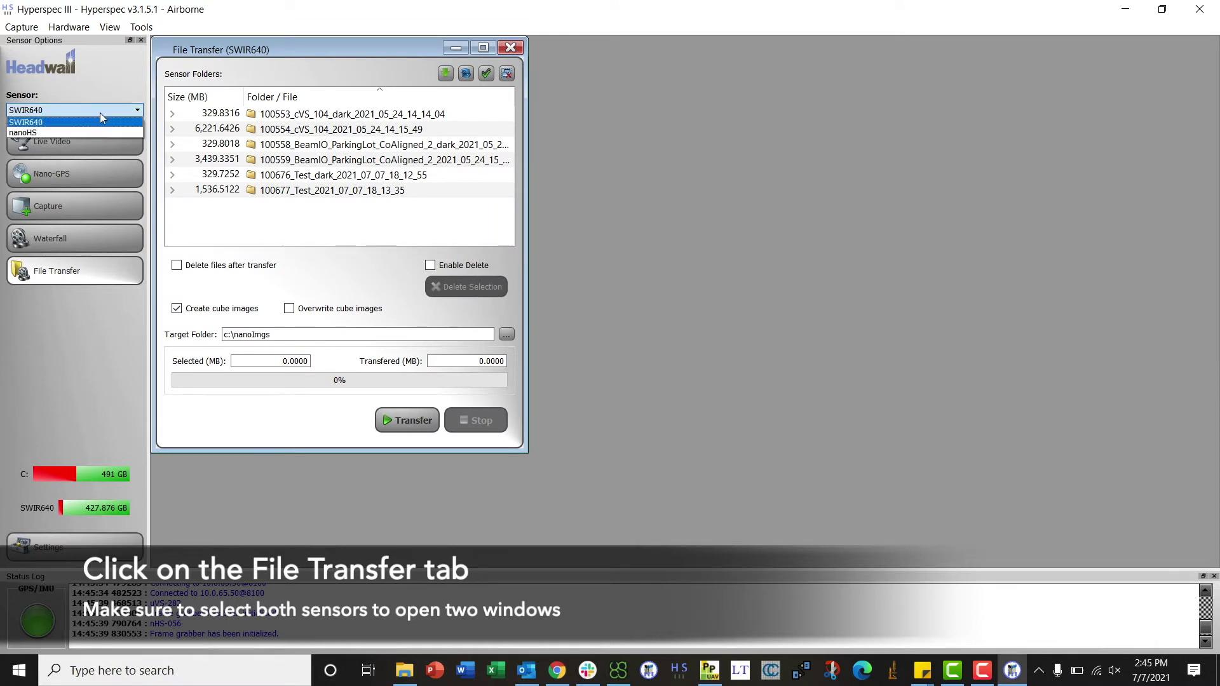
click(105, 132)
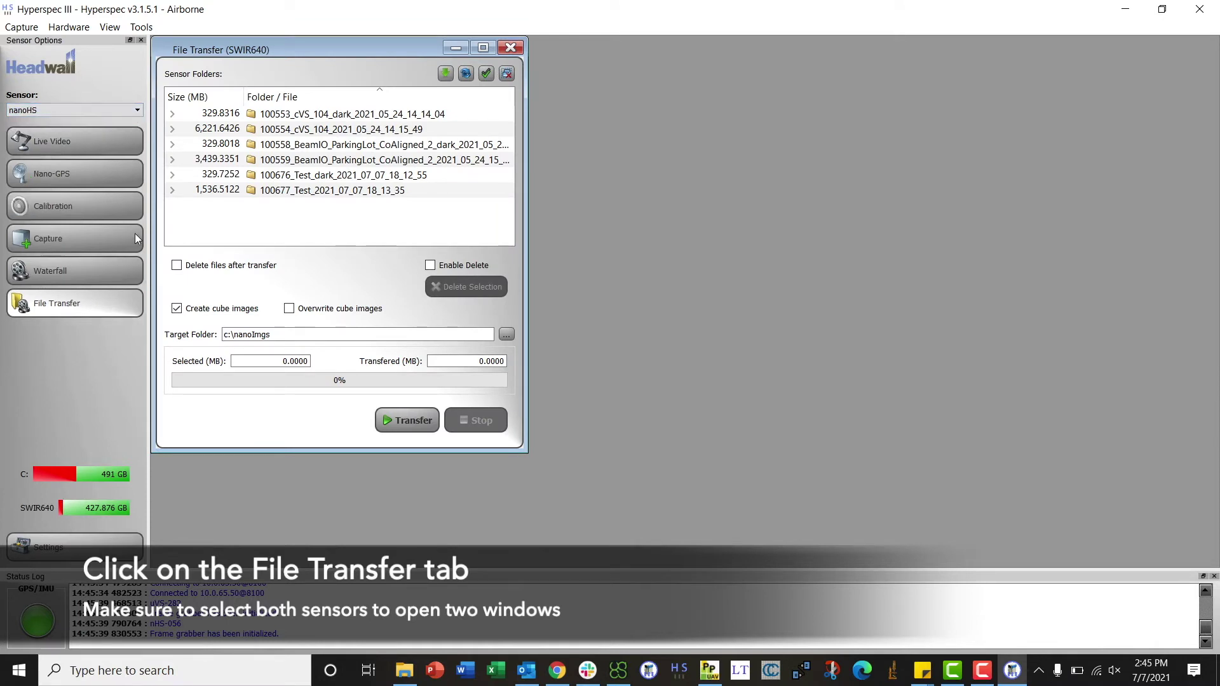
click(103, 309)
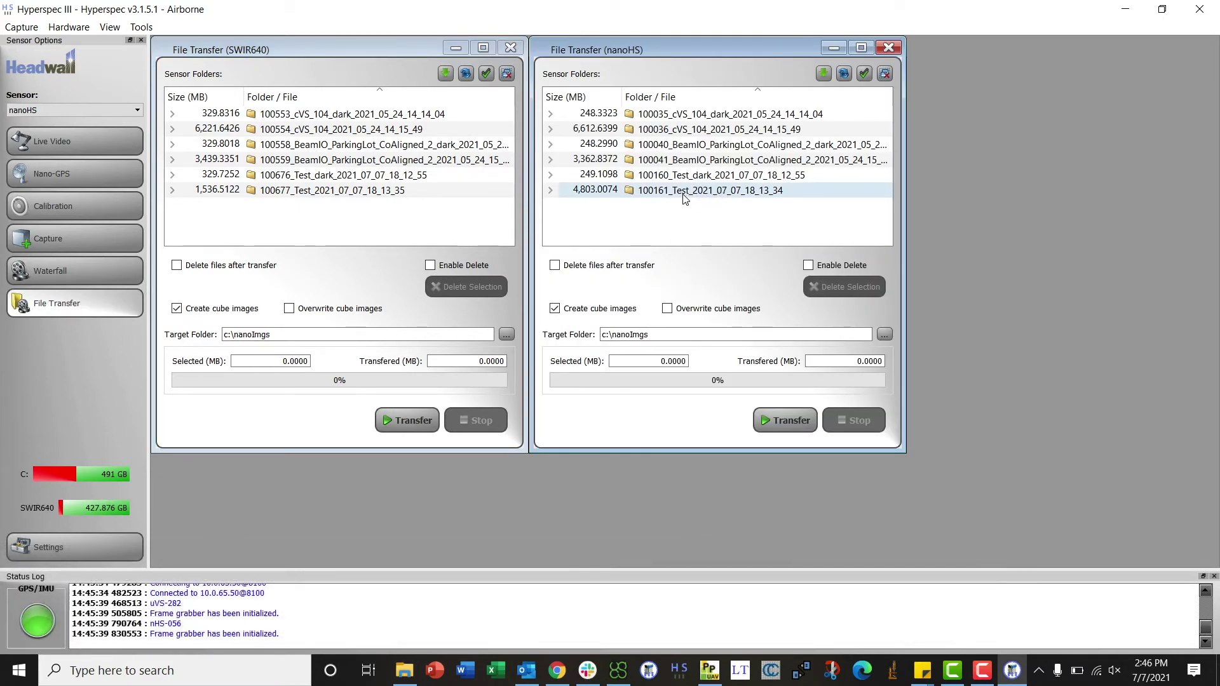
Transfer nanoHS folders 100161_Test and 100160_Test_dark to c:\nanoImgs.
click(684, 193)
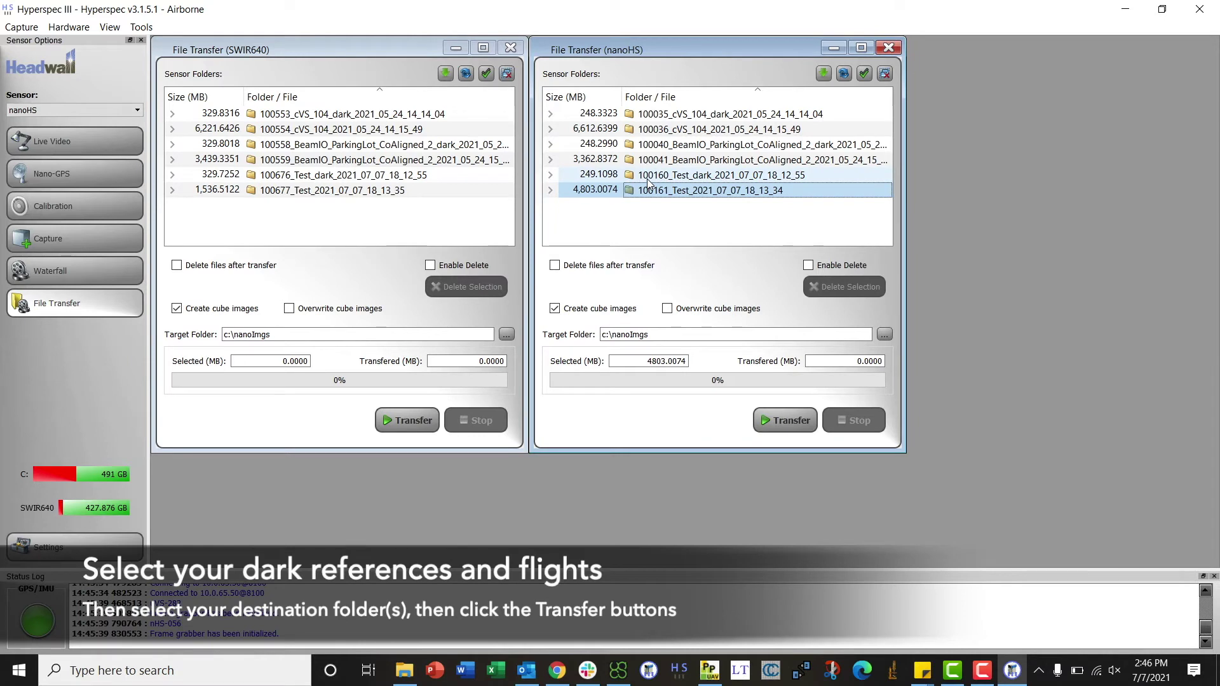
ctrl+click(647, 178)
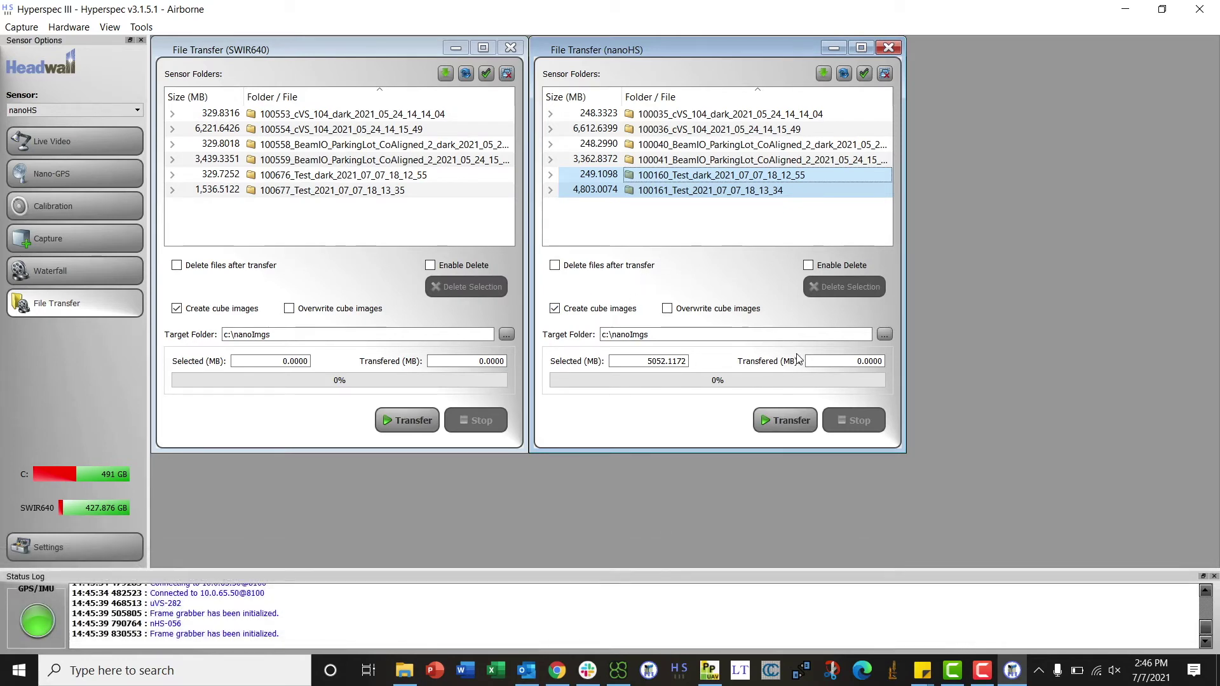
click(787, 418)
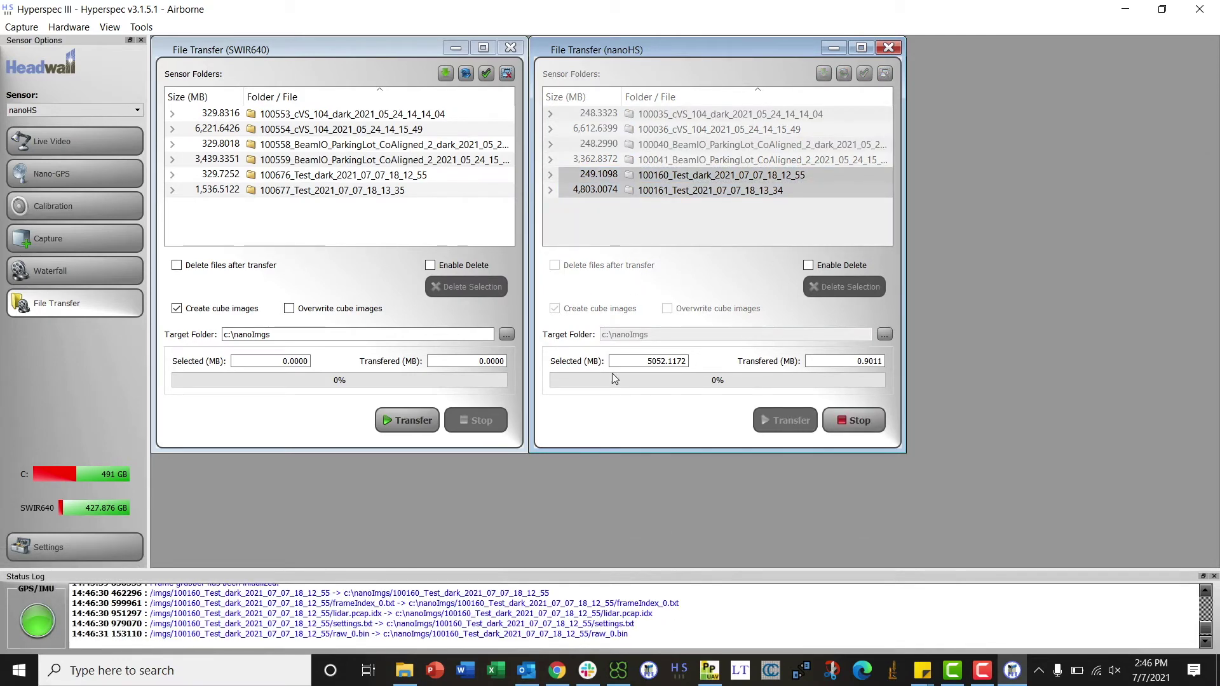
Transfer SWIR640 folders 100677_Test and 100676_Test_dark to c:\nanoImgs.
click(309, 191)
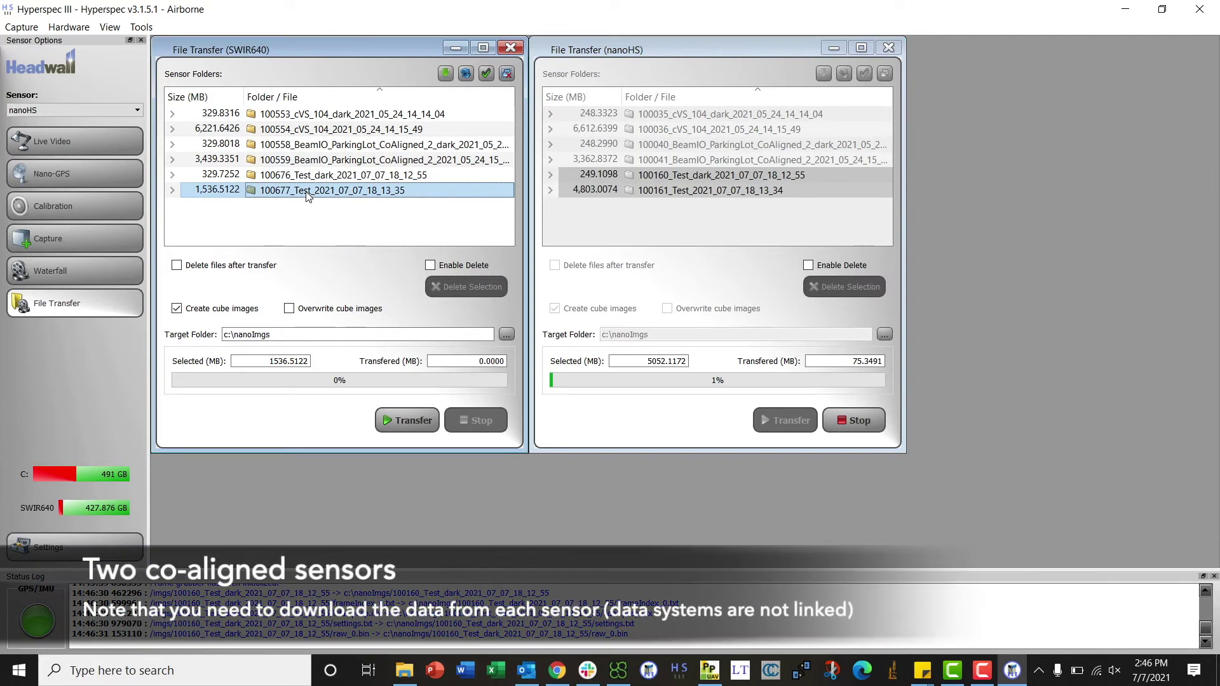
ctrl+click(298, 180)
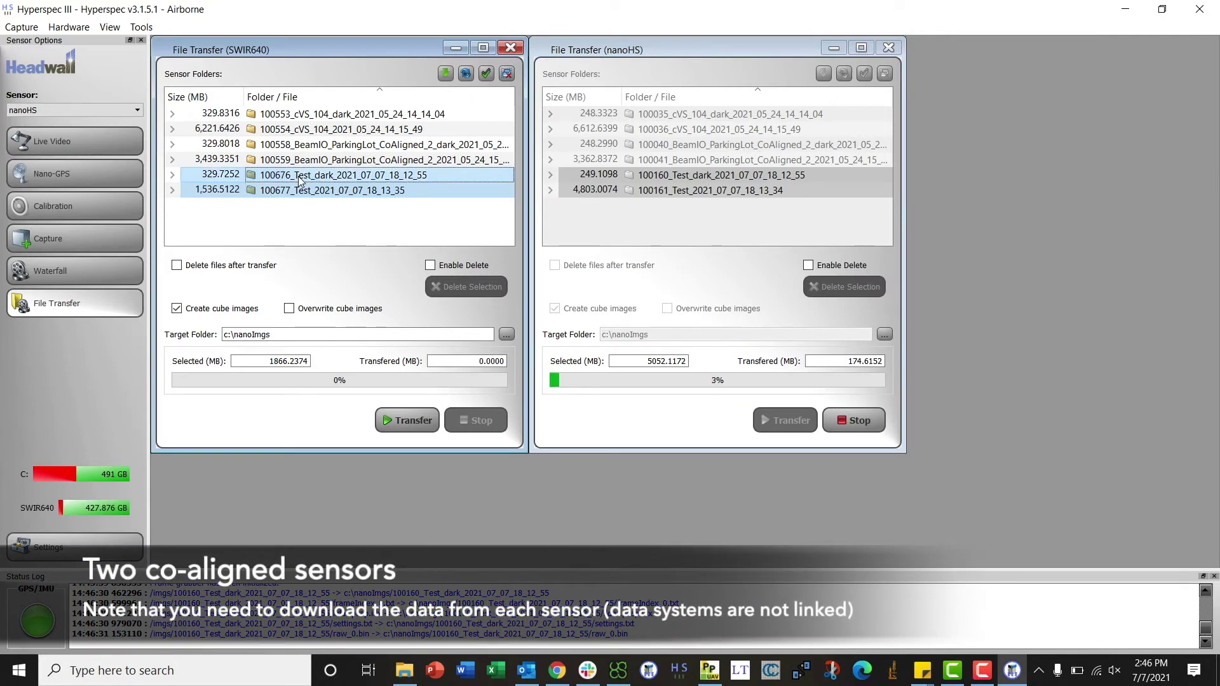
click(417, 423)
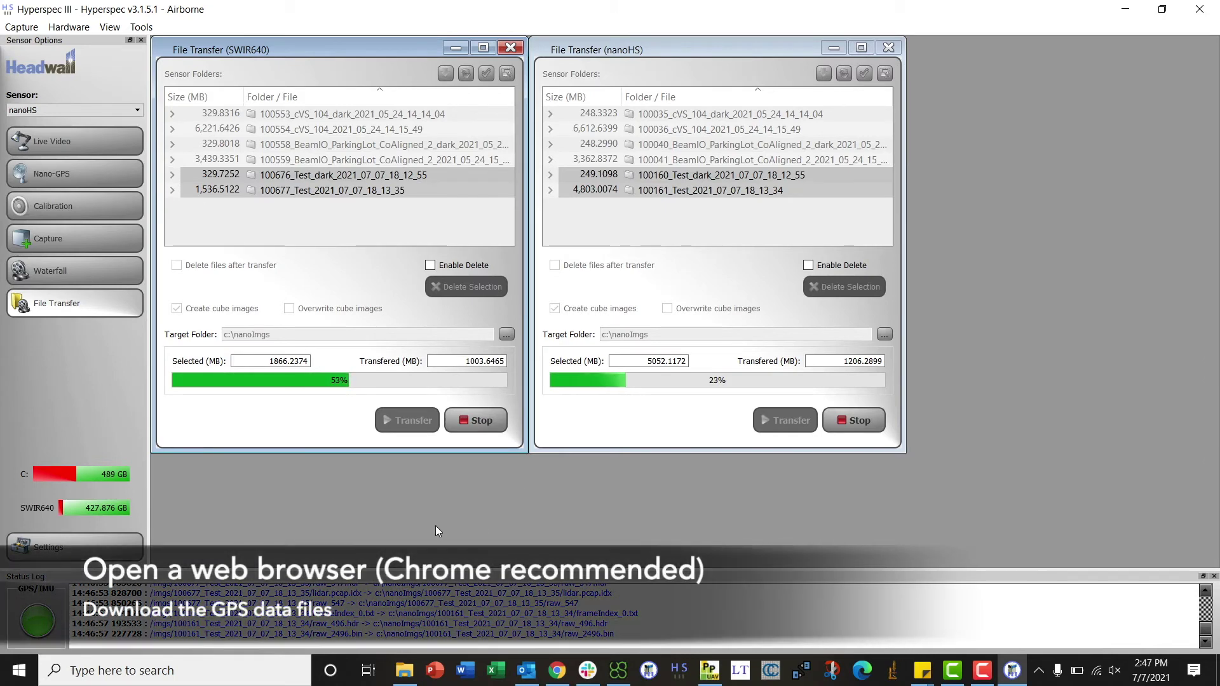
Open a maximized Chrome window and load the APX-15 page at 10.0.65.51:8080.
right_click(558, 672)
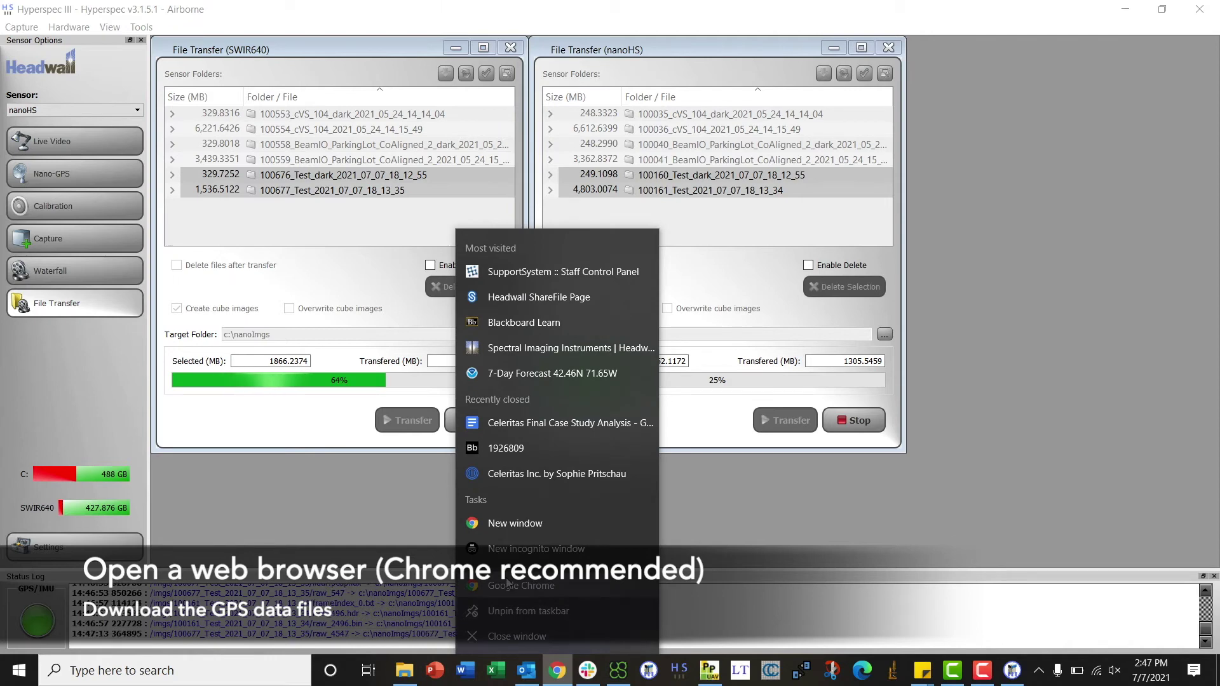
click(509, 526)
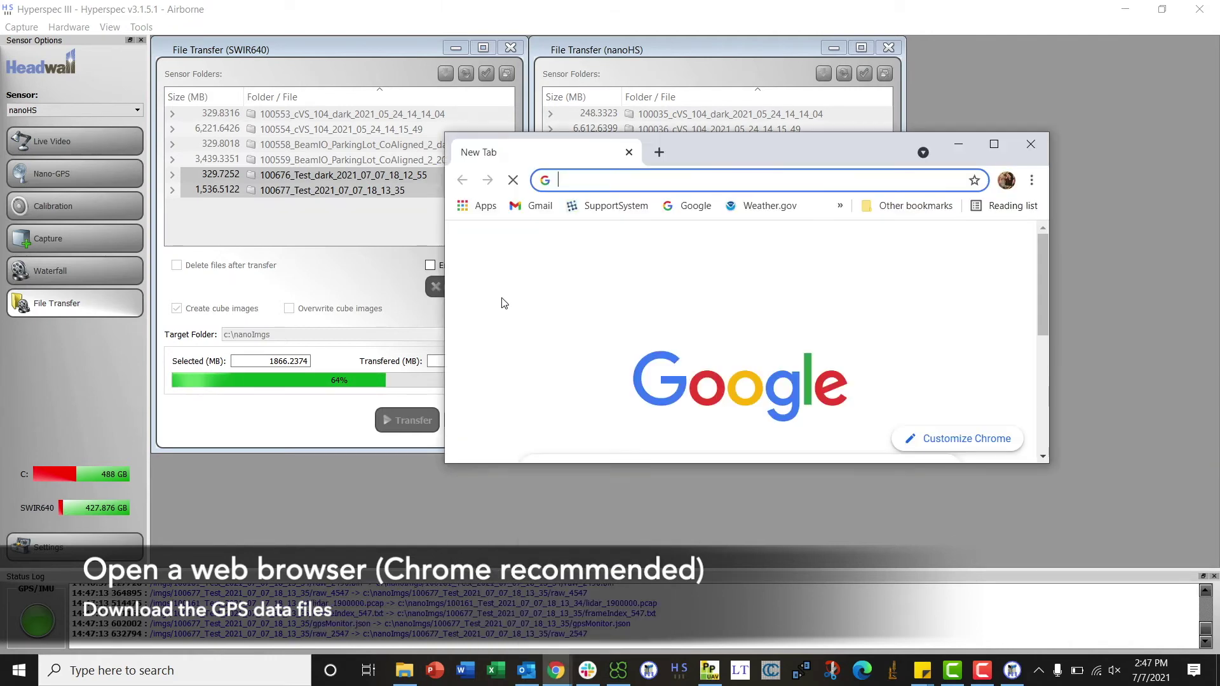
click(983, 147)
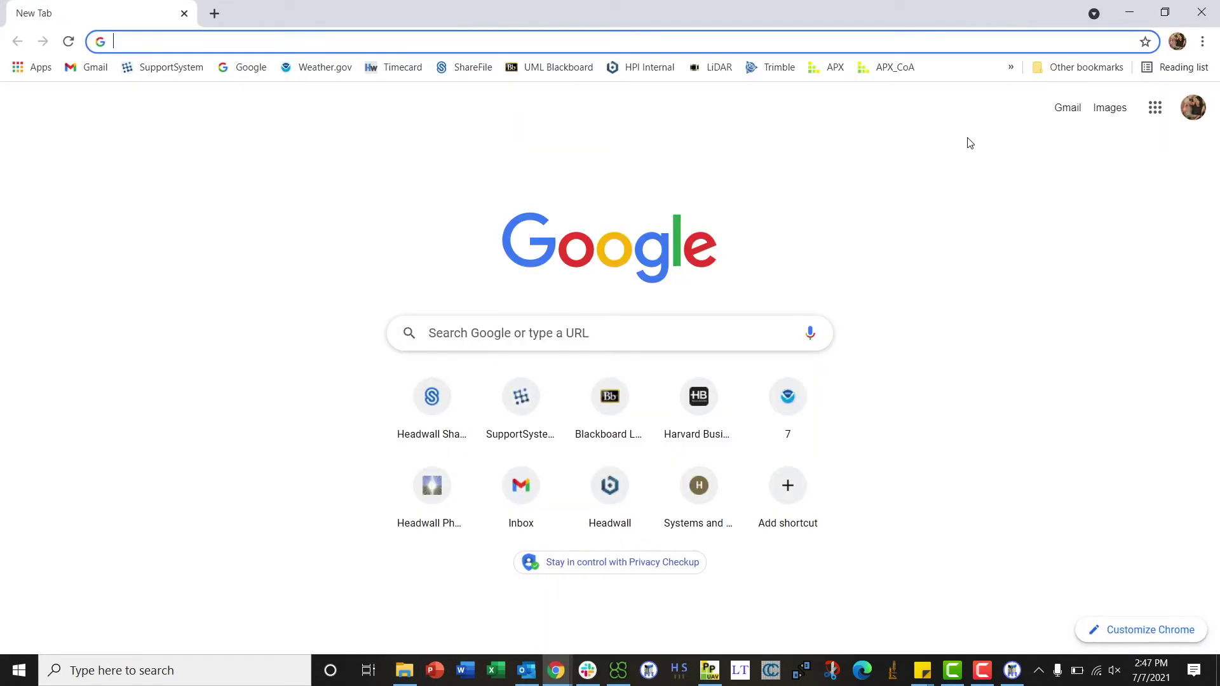
text(10.0.65.51:8080)
key(Return)
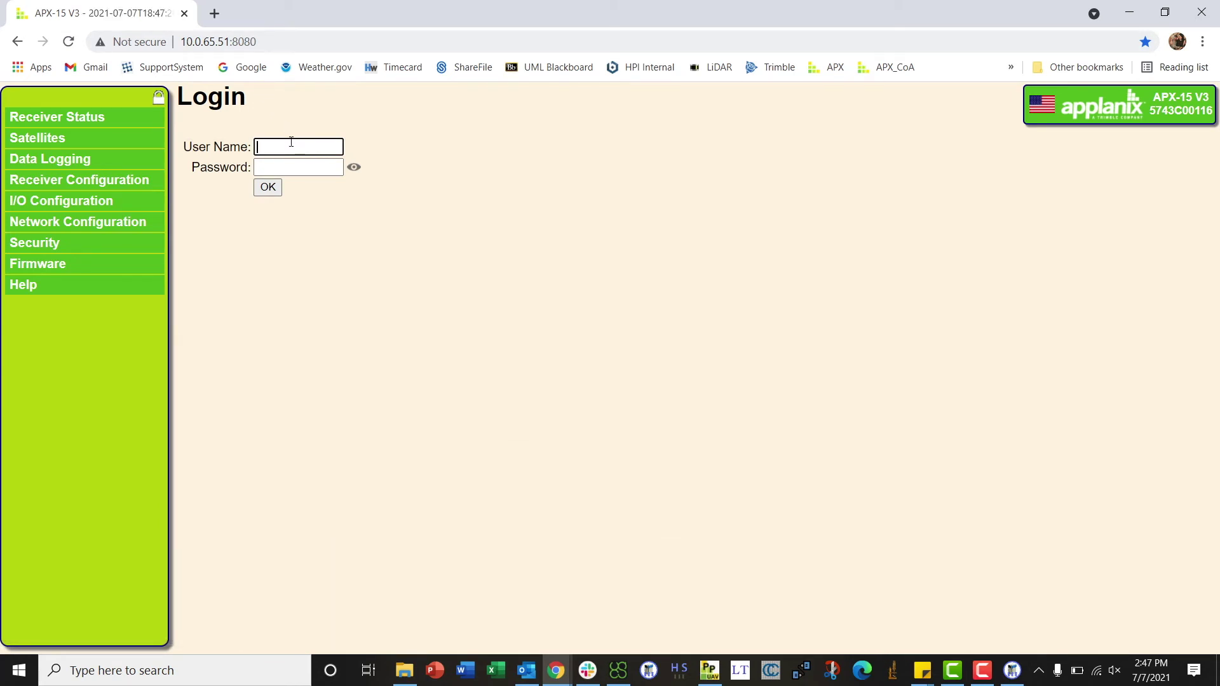
Log in with the admin account and copy the receiver's serial number from the About popup.
text(admin)
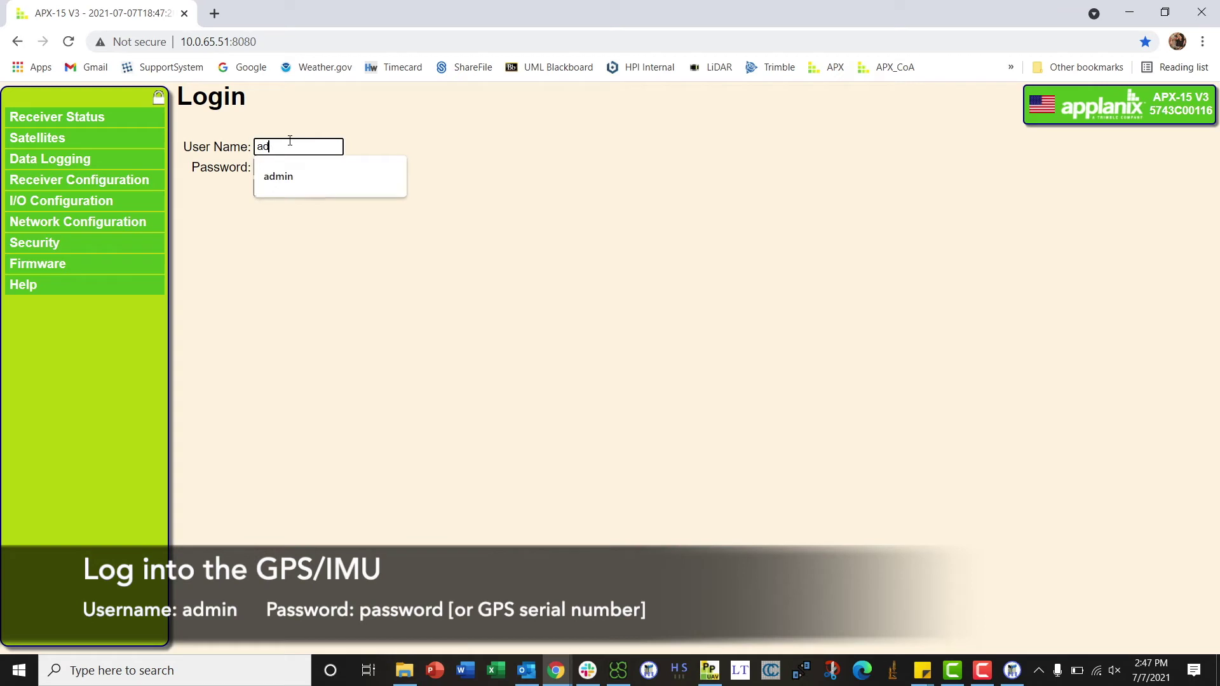
click(286, 168)
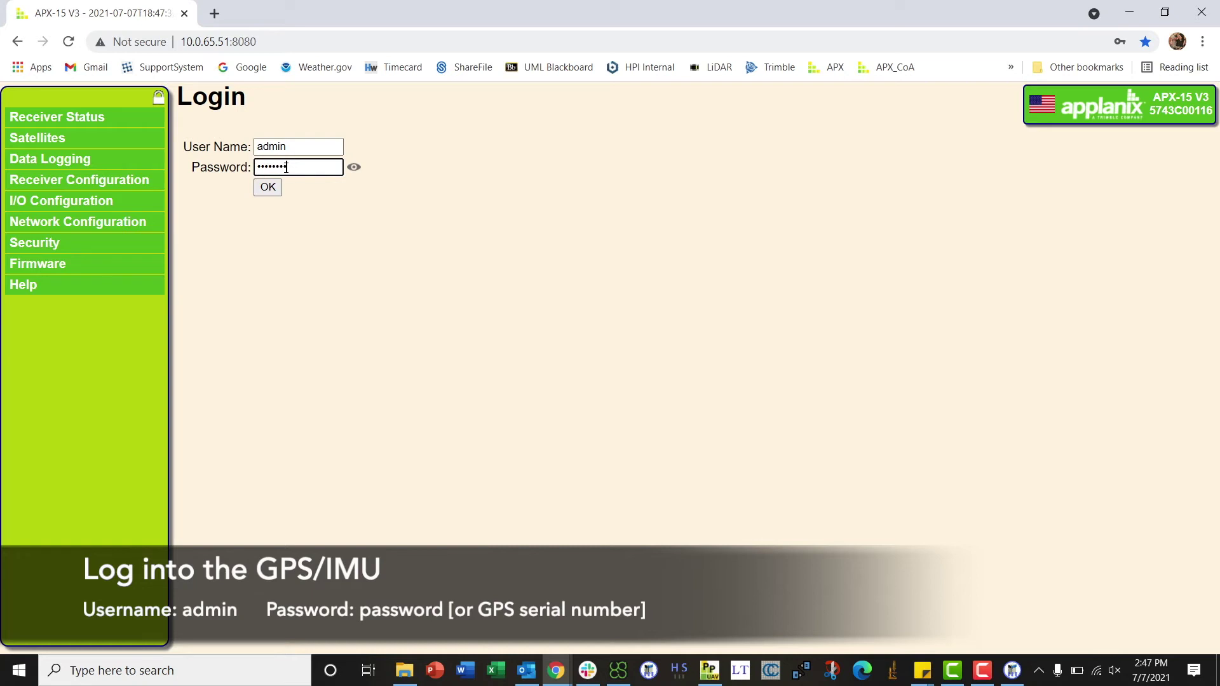
click(1170, 124)
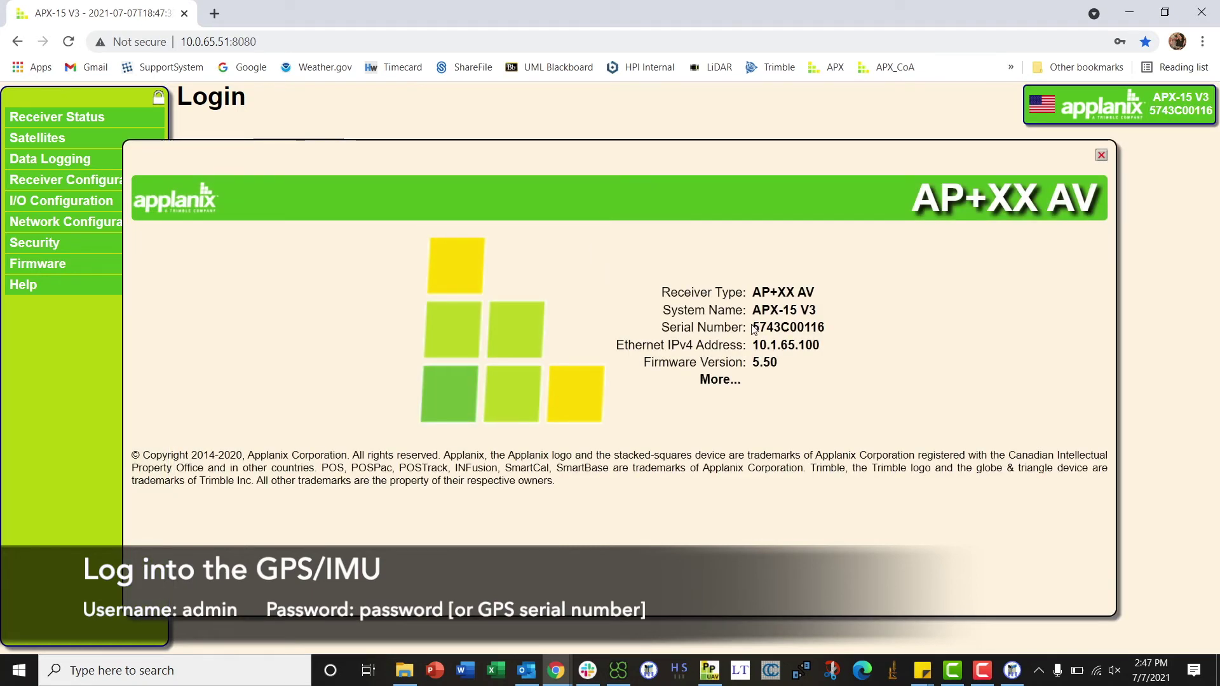
drag(753, 327, 826, 327)
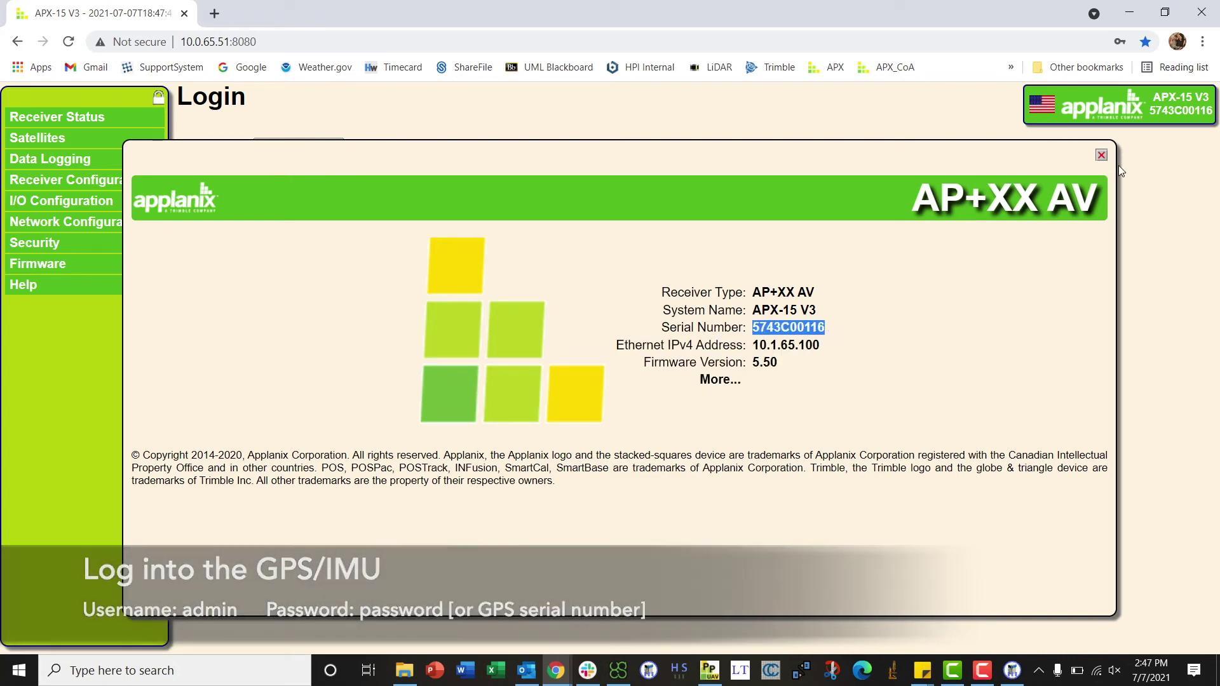
click(1100, 155)
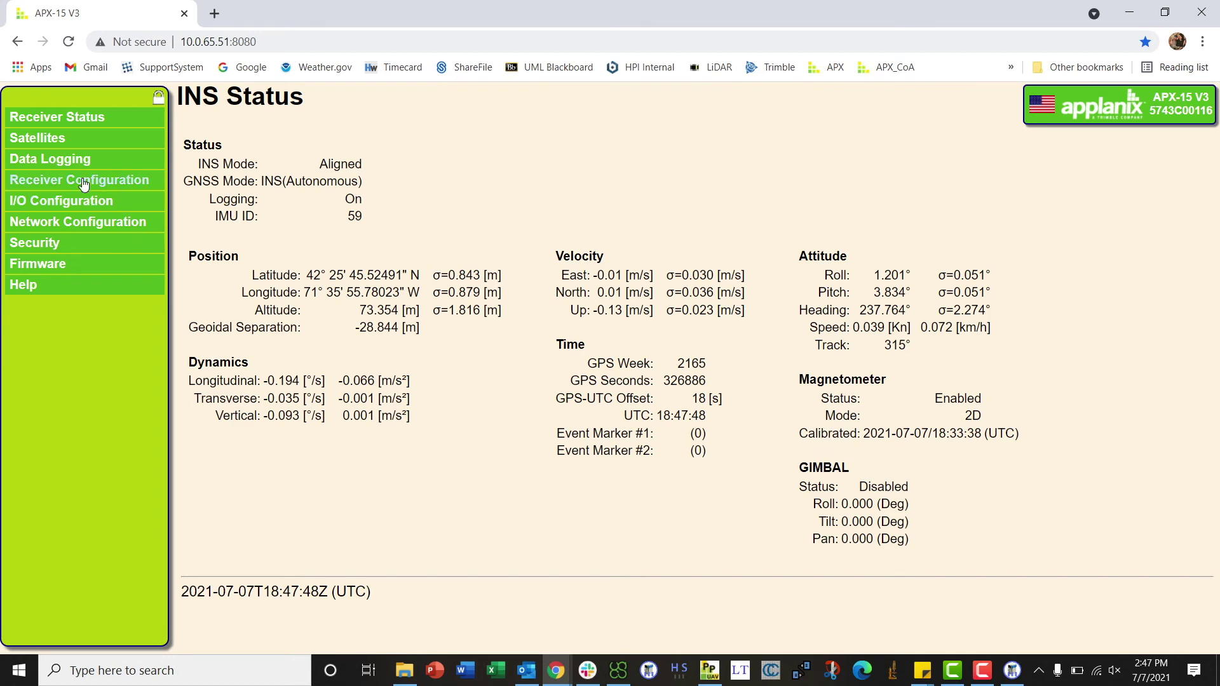
click(52, 117)
click(50, 207)
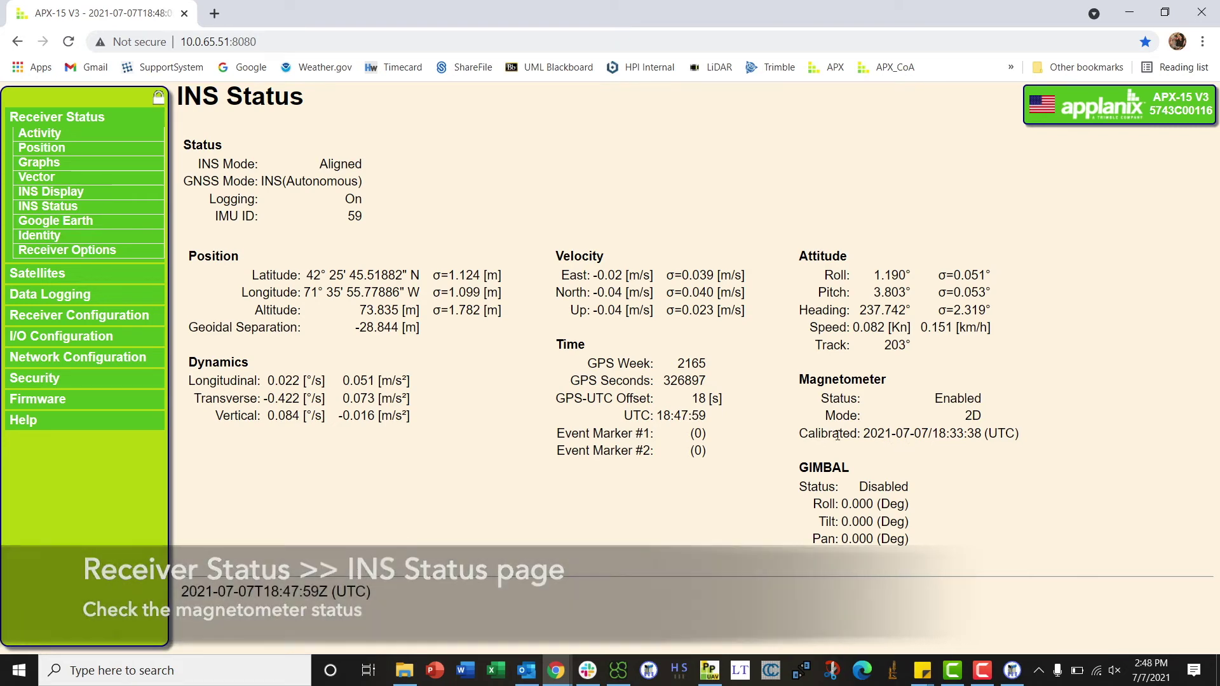
click(54, 294)
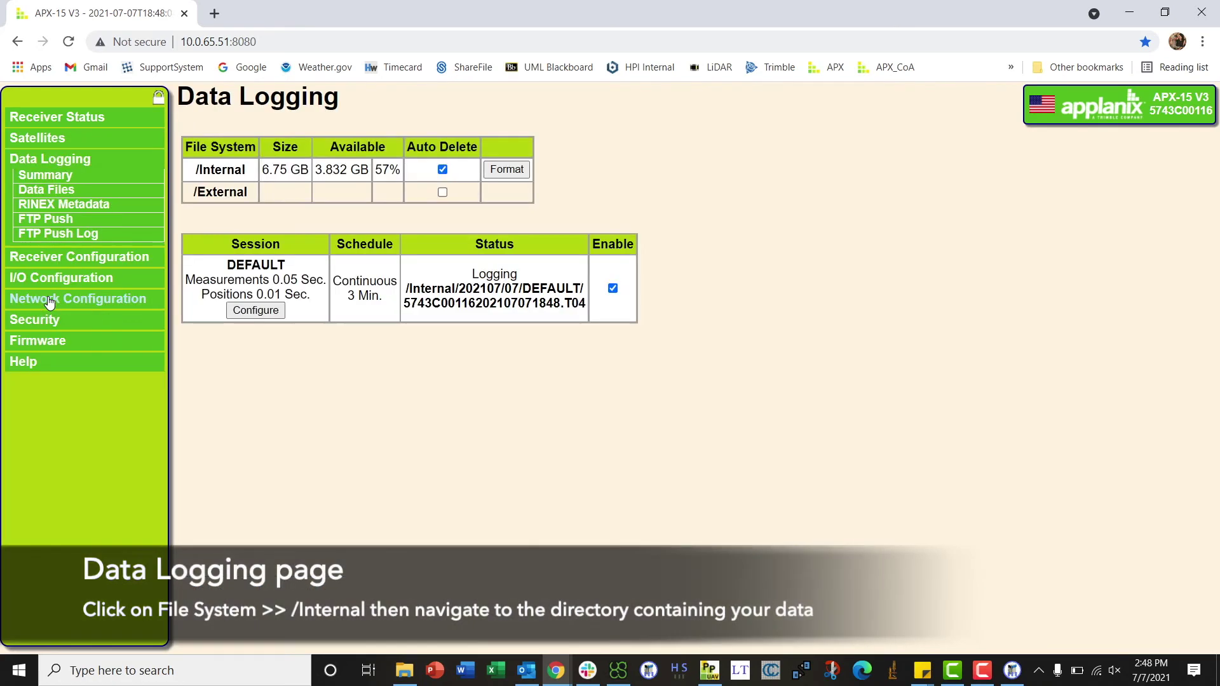
Browse Data Logging to the /Internal/202107/07/DEFAULT folder.
click(218, 174)
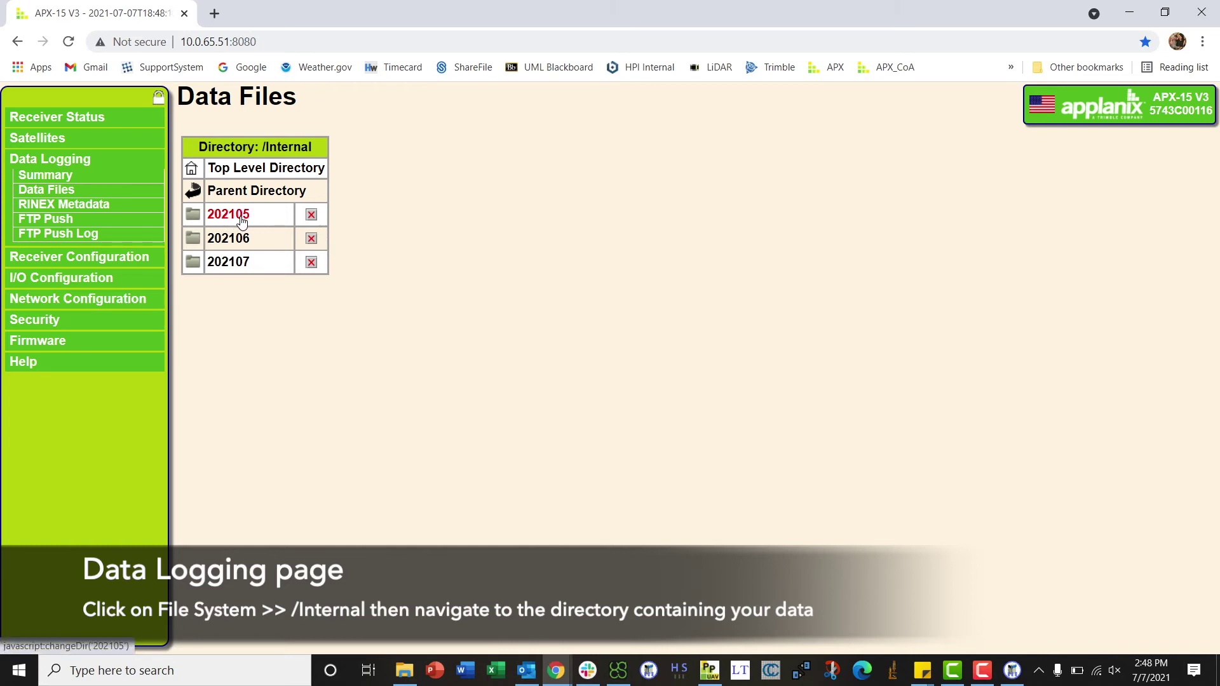
click(246, 262)
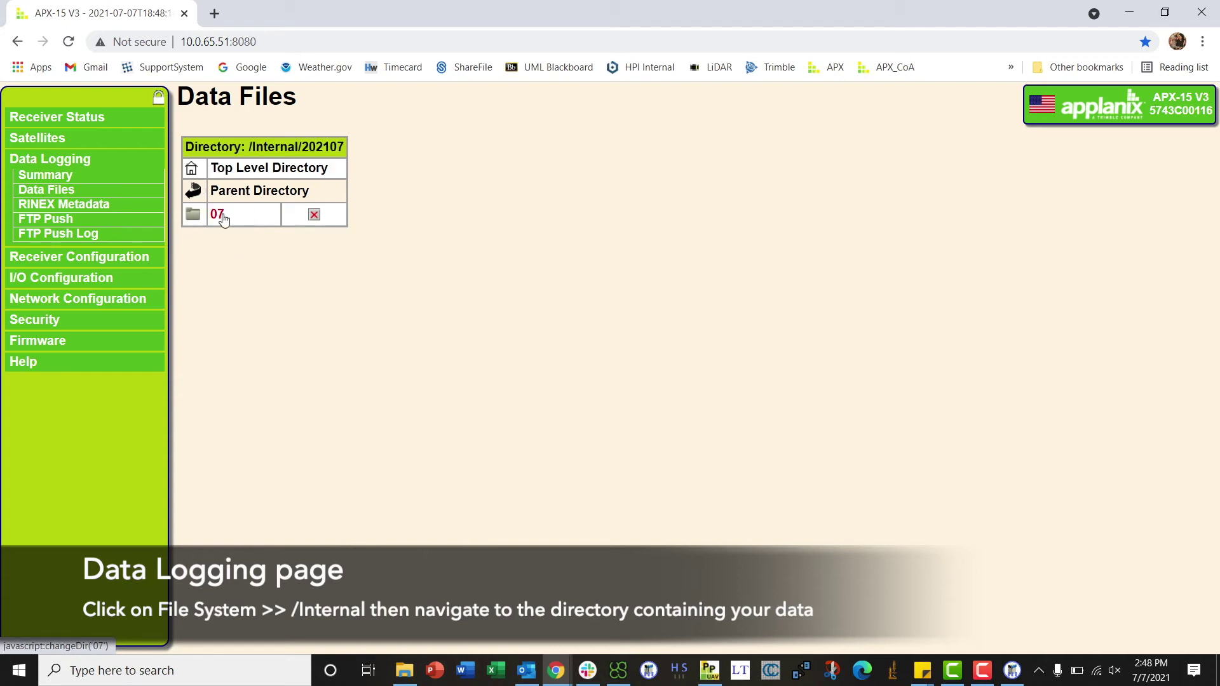
click(221, 218)
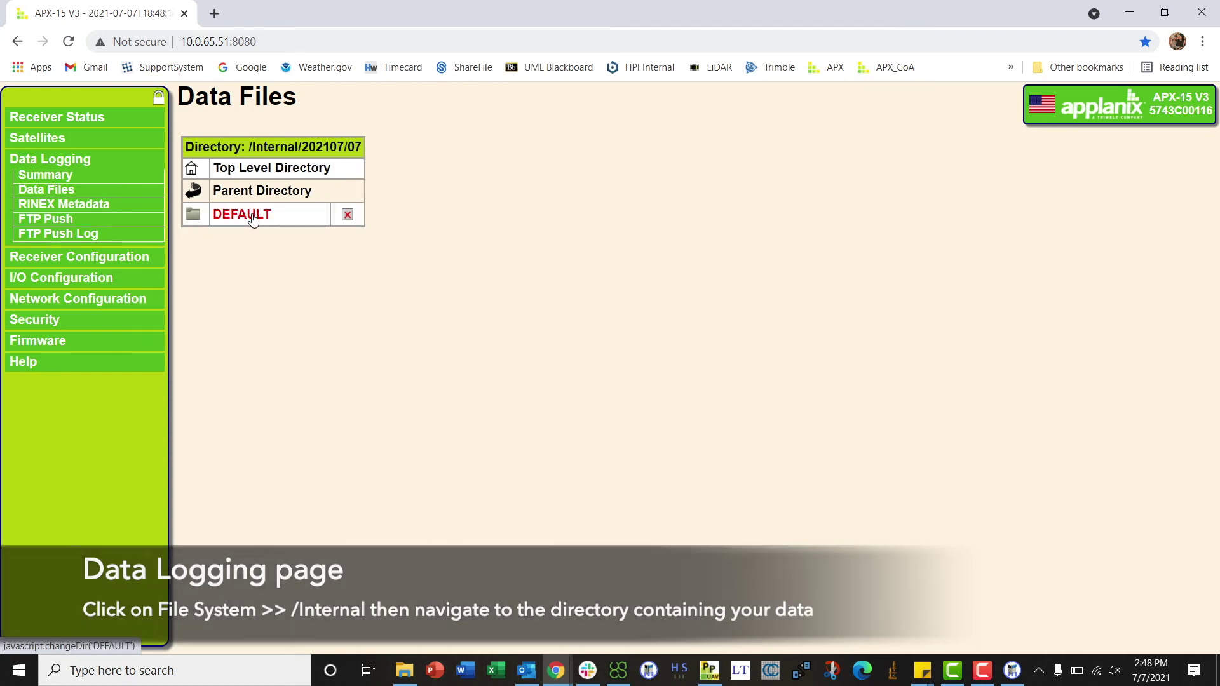
click(251, 216)
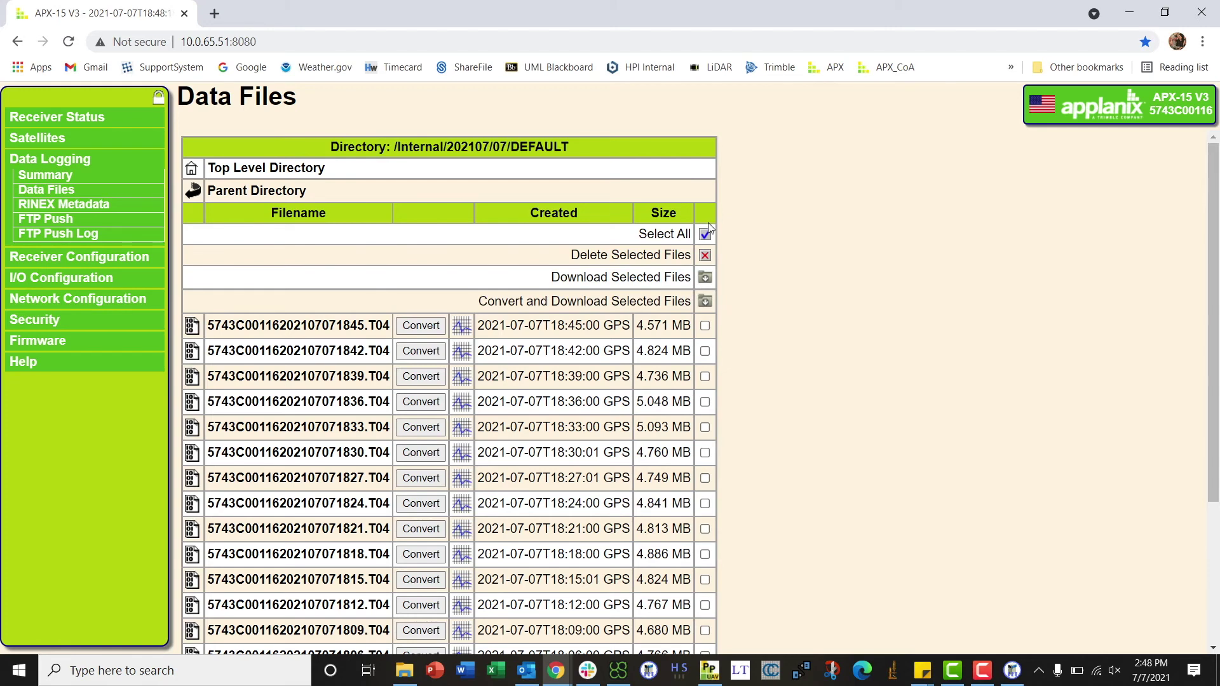
Download all 21 .T04 log files, then return to the Hyperspec III transfers.
click(705, 235)
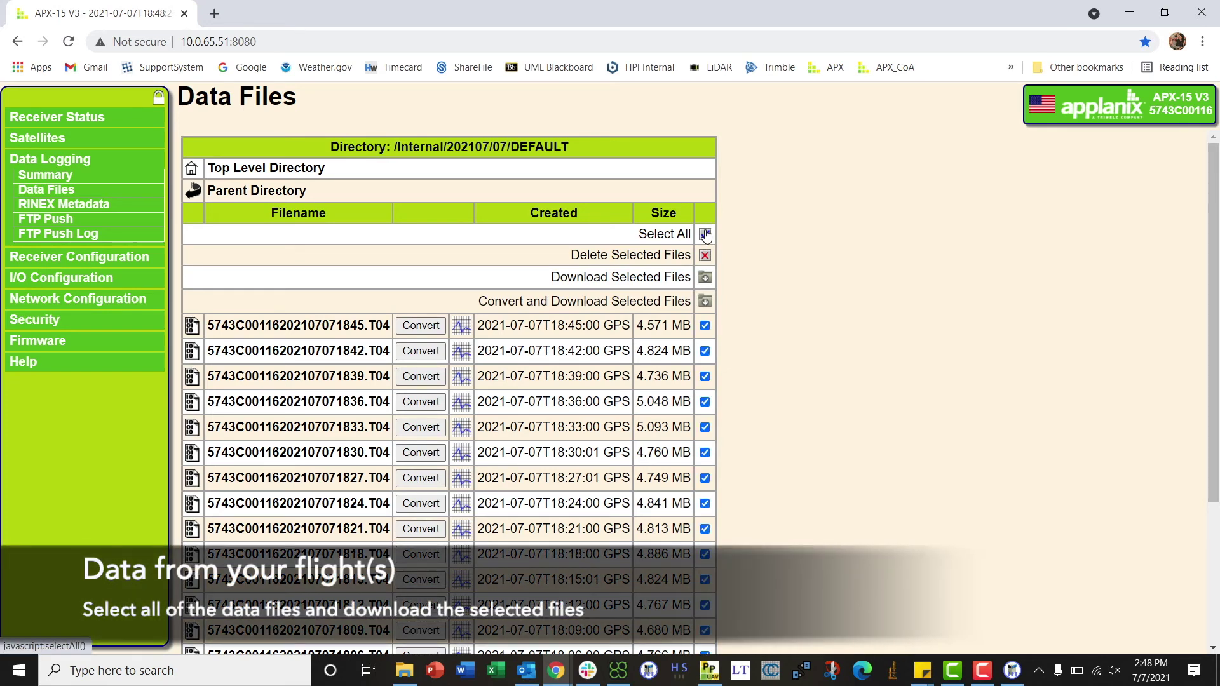
click(705, 280)
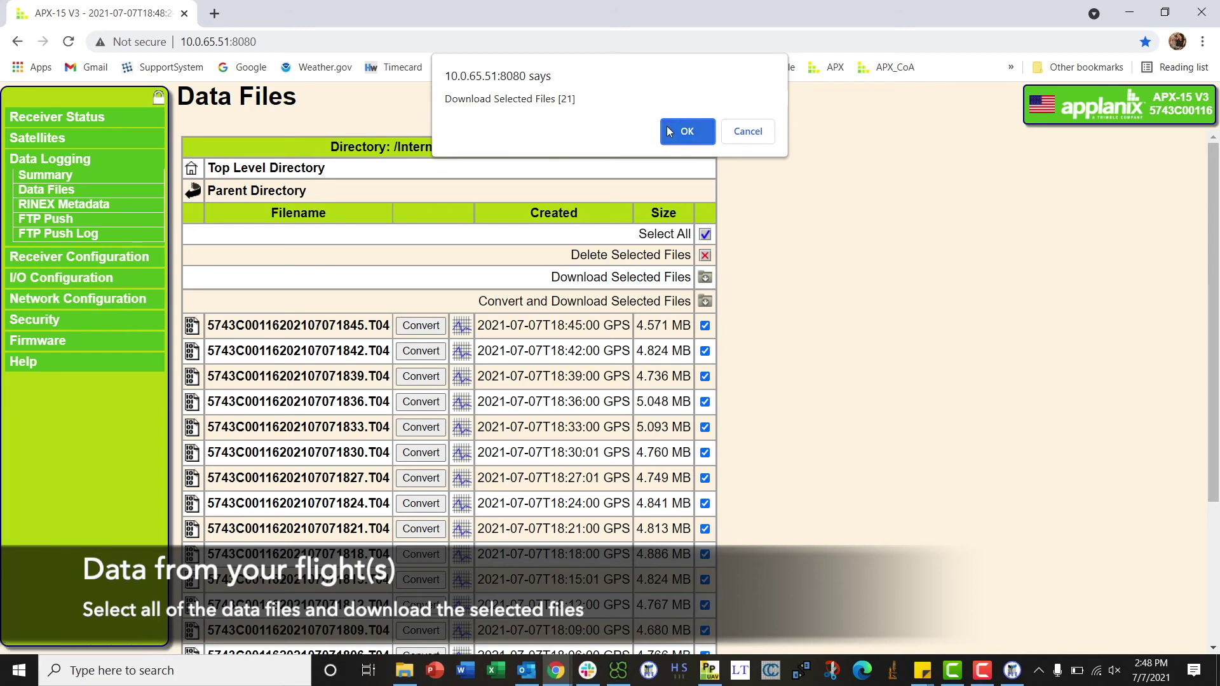
click(674, 131)
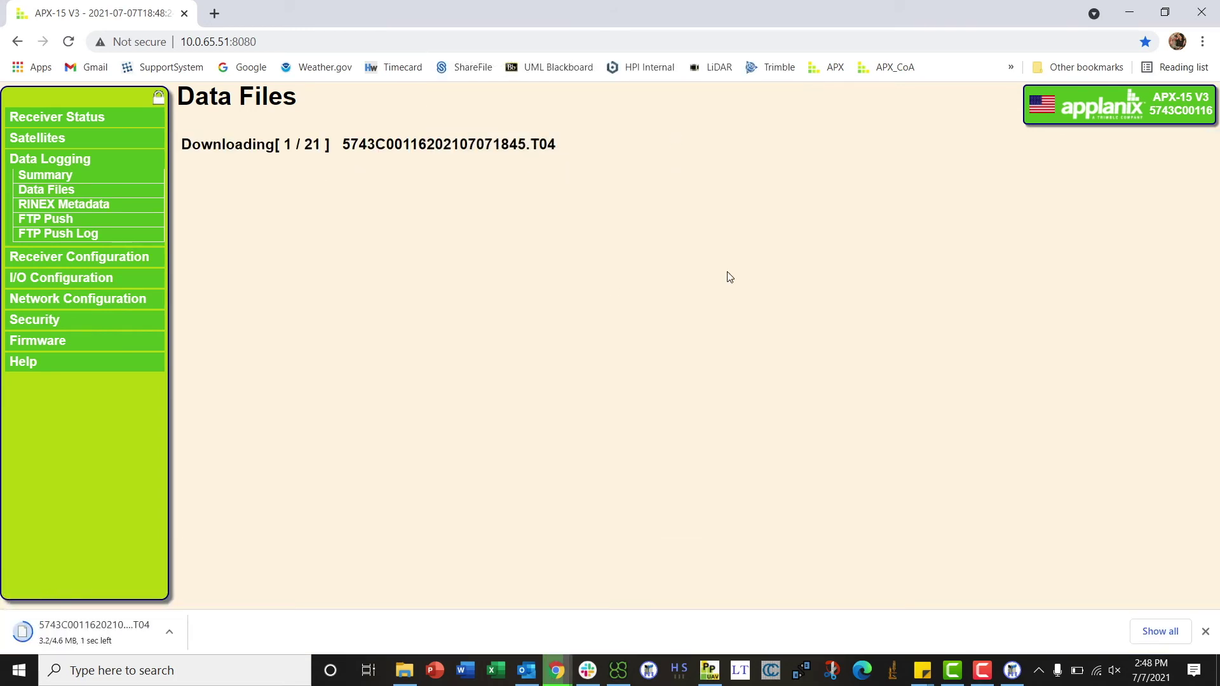
click(1014, 672)
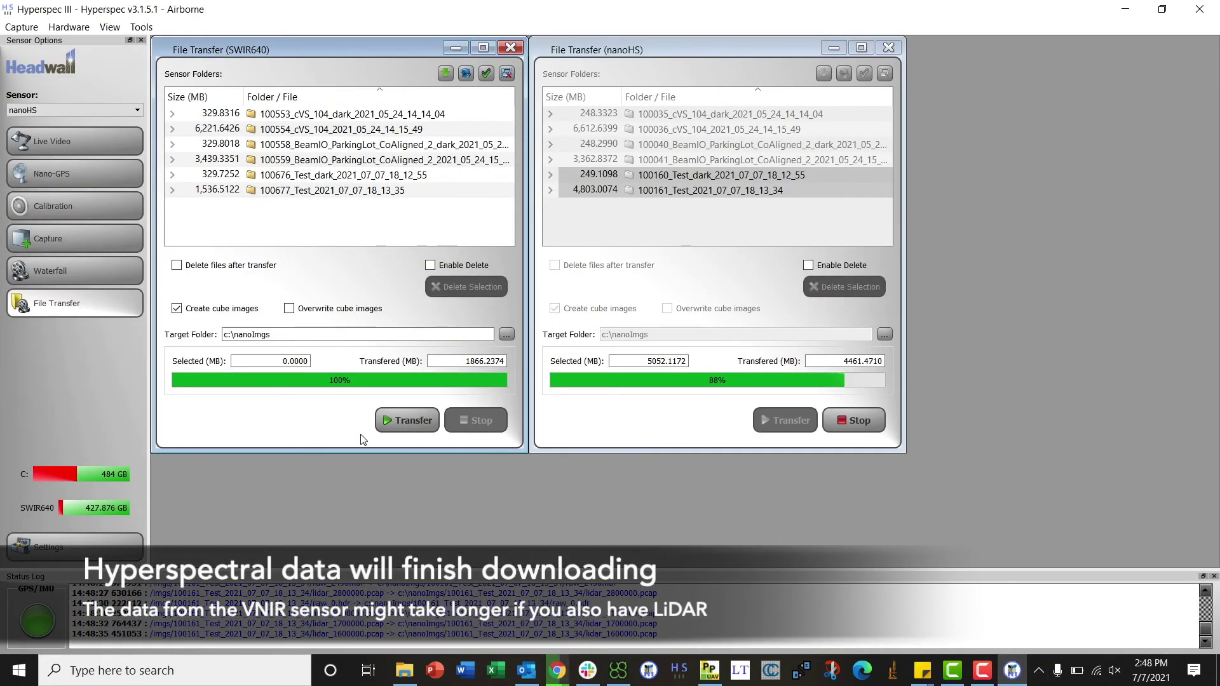